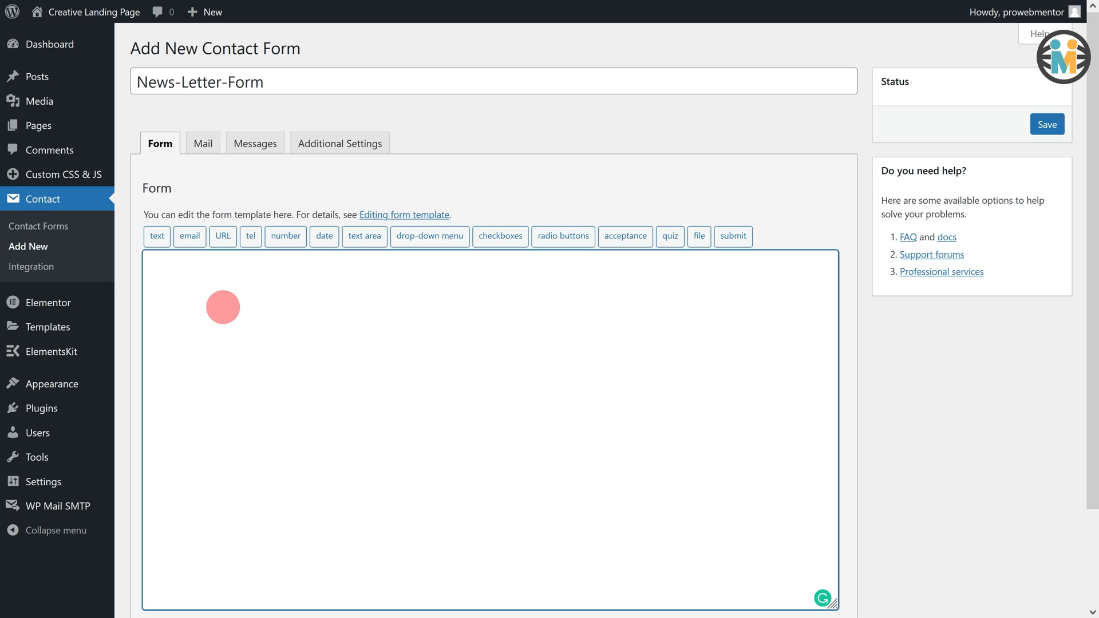
Step: Paste the newsletter wrapper markup with the required email field and submit shortcodes into the form template
text(<div class="news-letter-wrapper">     <div id="news-letter-container" class="email-submit">         <div class="column1">             [email* your-email placeholder "Enter Your Email"]         </div>         <div class="column2">             [submit "GET IT NOW!"]         </div>     </div> </div>)
drag(225, 302, 407, 300)
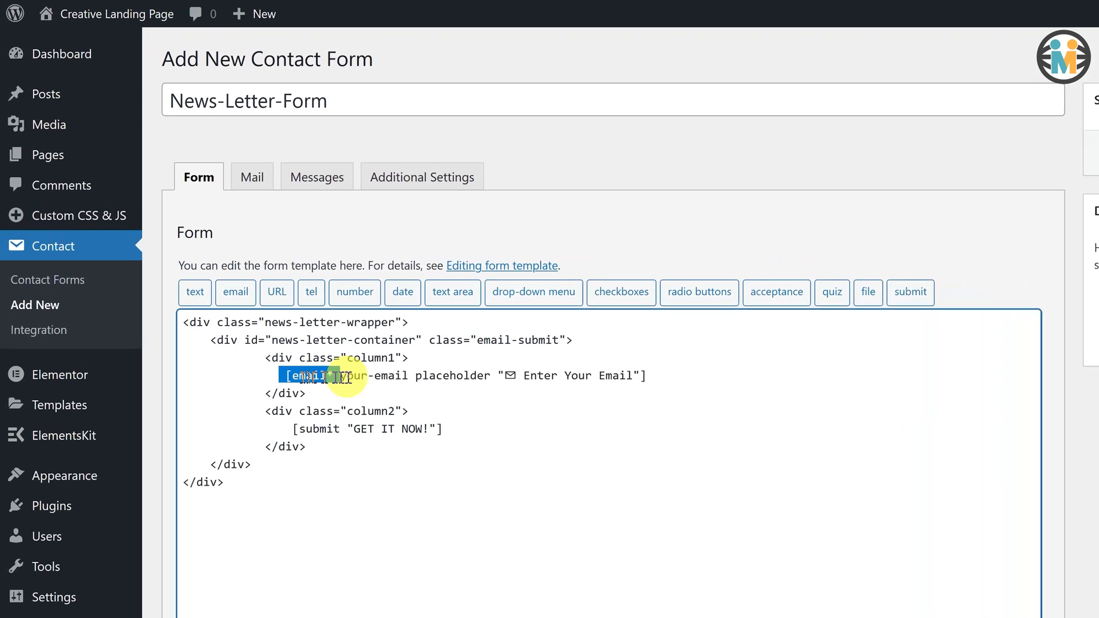
drag(515, 375, 652, 373)
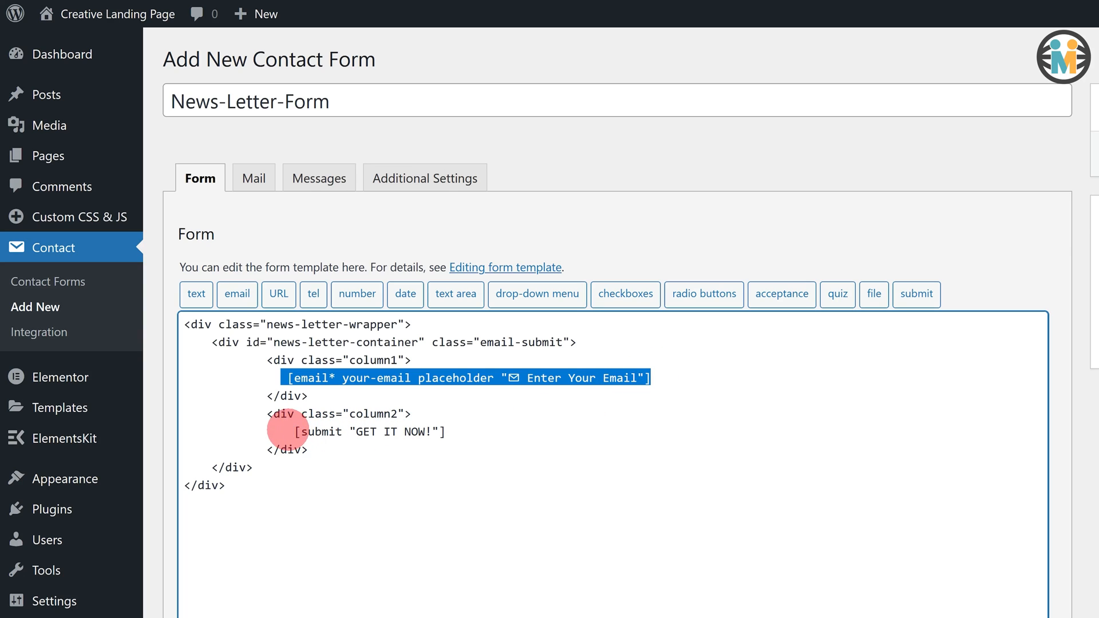
click(290, 431)
drag(290, 430, 447, 431)
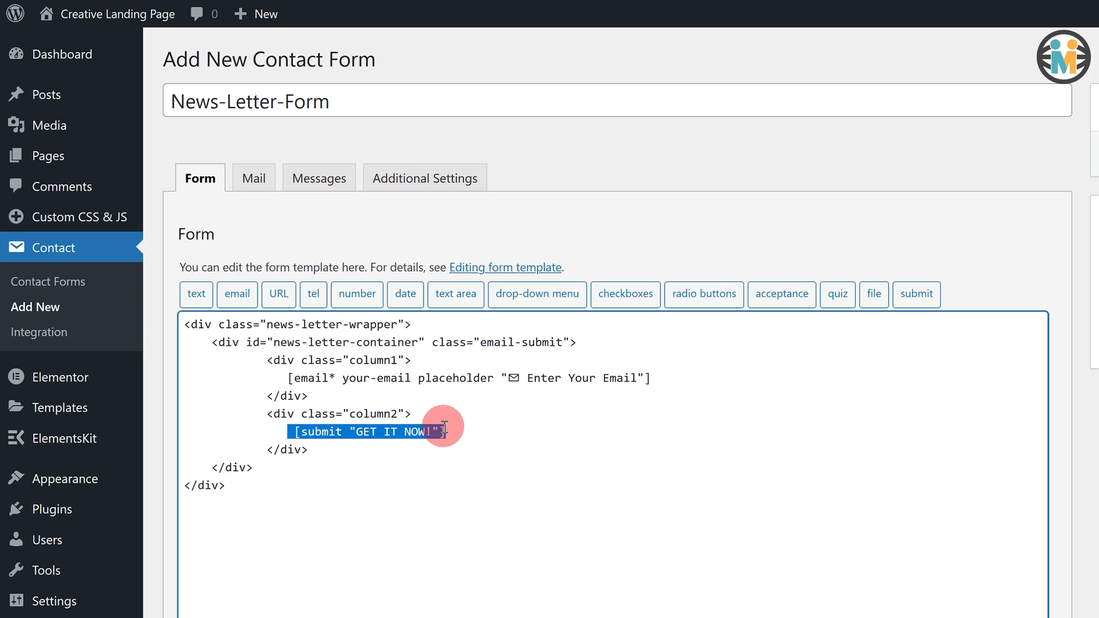
Step: Check the email placeholder and the GET IT NOW! button label, then go to the Mail settings
drag(507, 377, 632, 375)
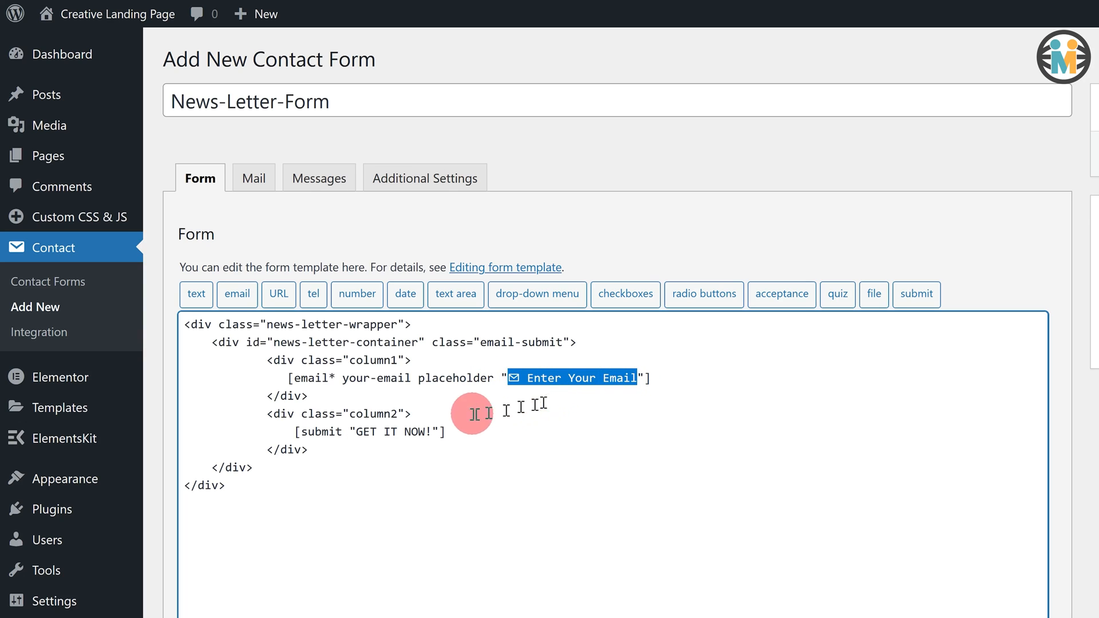
click(356, 431)
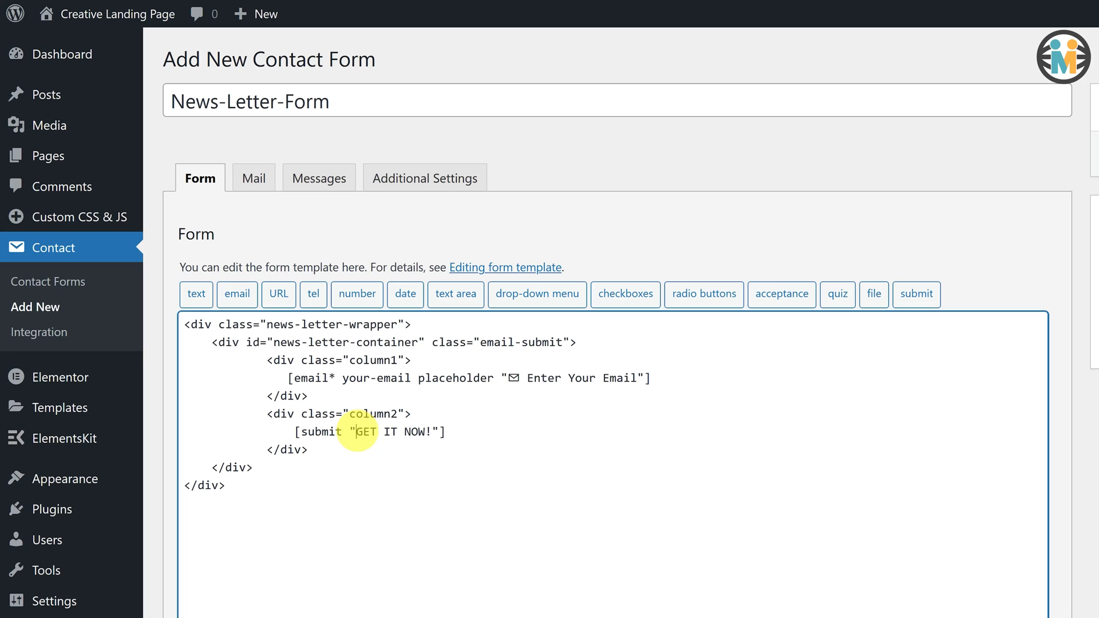
drag(359, 431, 410, 430)
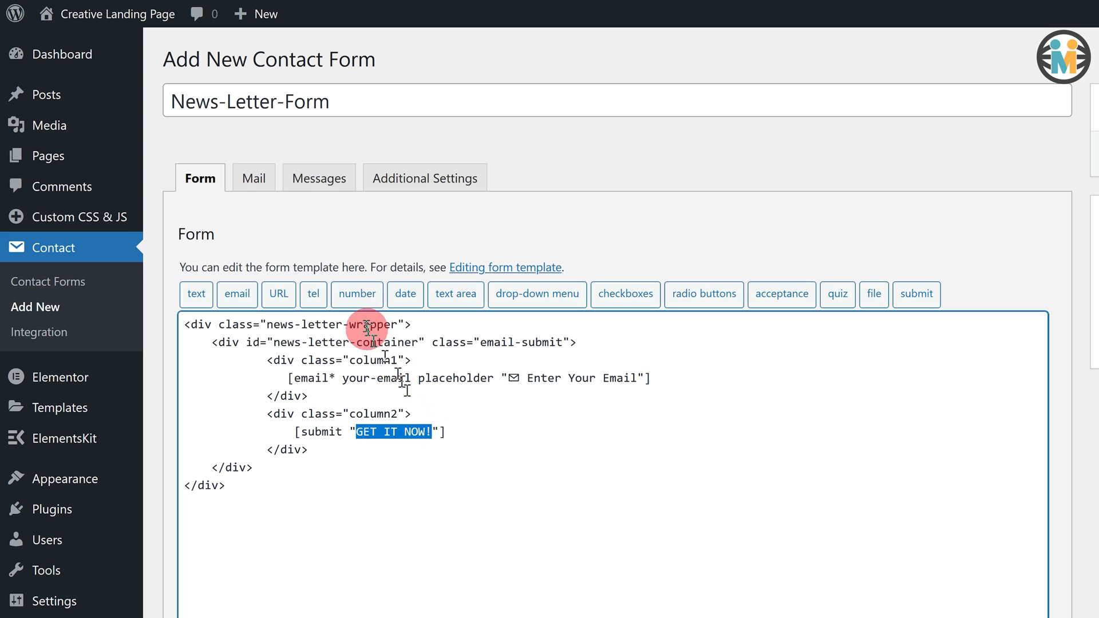
click(254, 178)
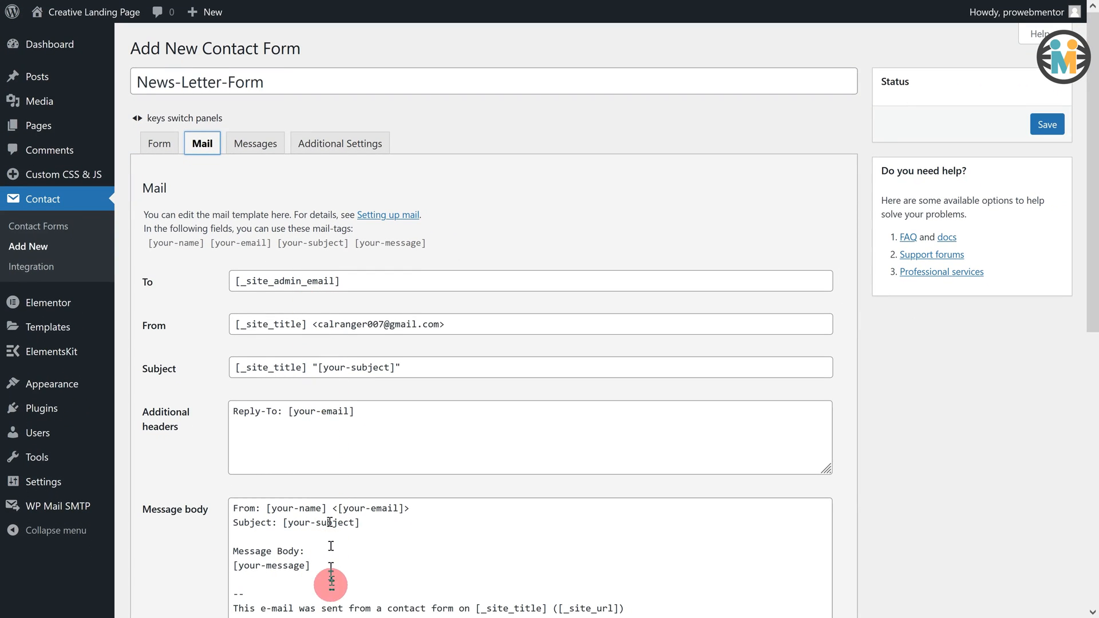
click(313, 324)
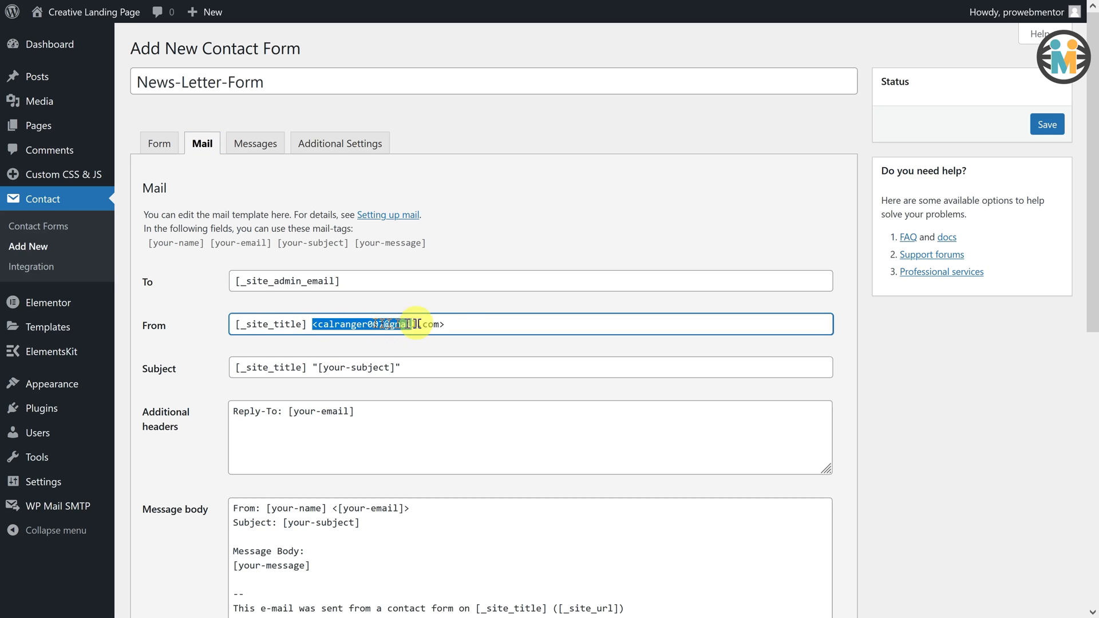
drag(232, 508, 359, 608)
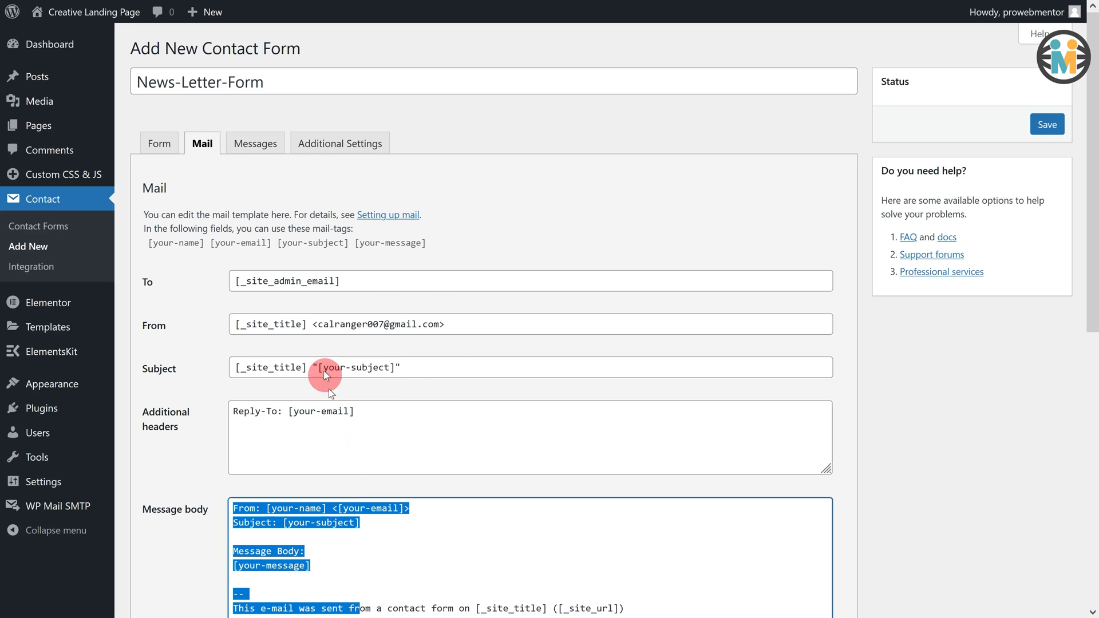
click(313, 324)
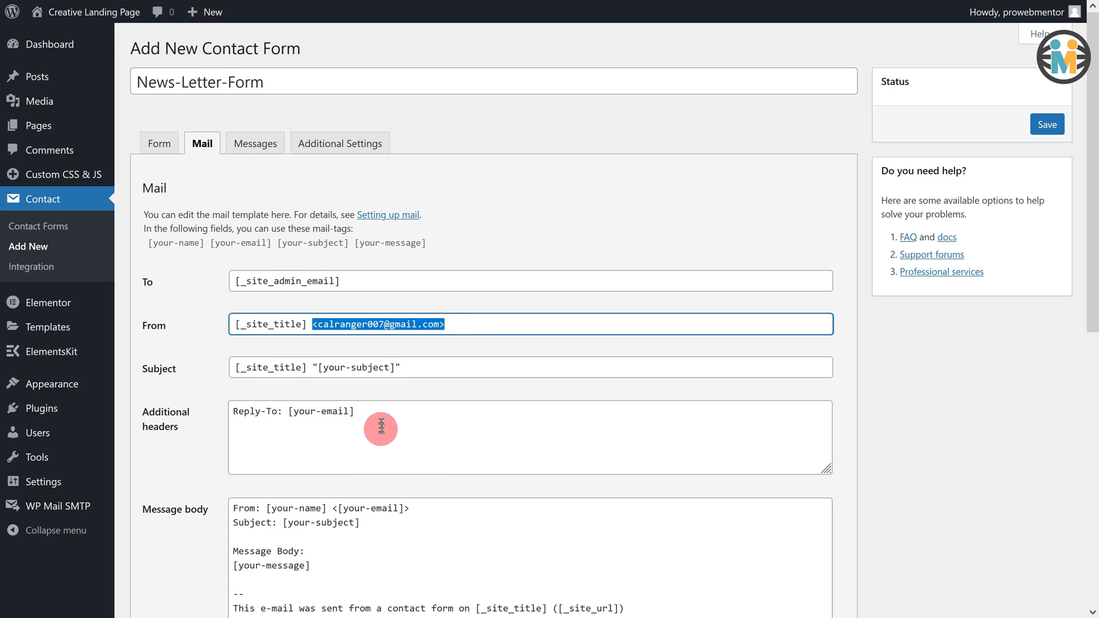
scroll(375, 420, down, 3)
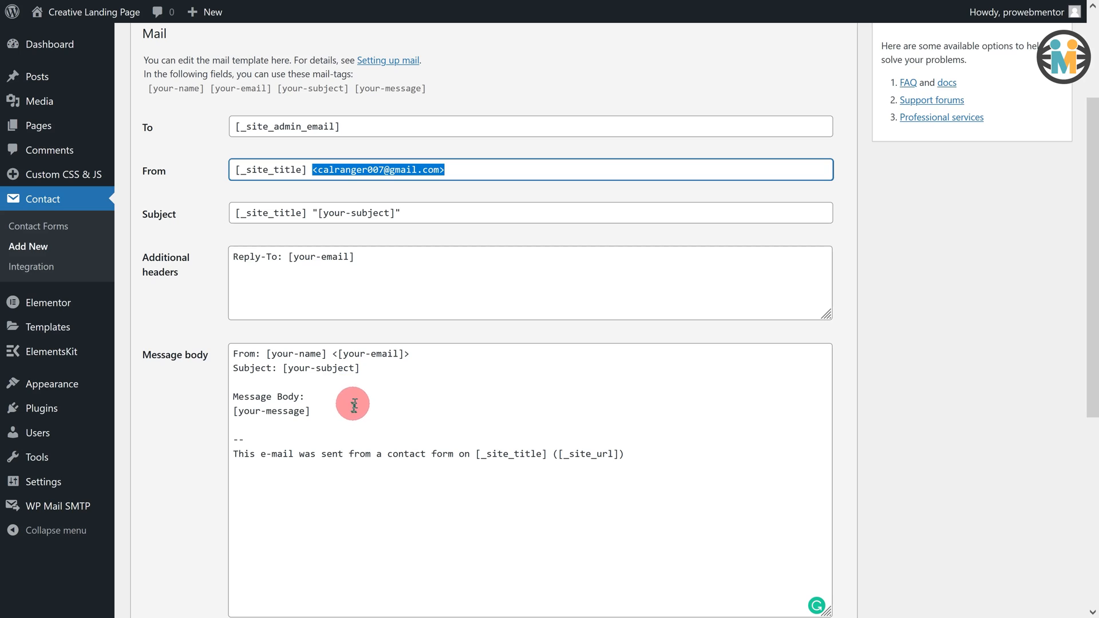
click(332, 353)
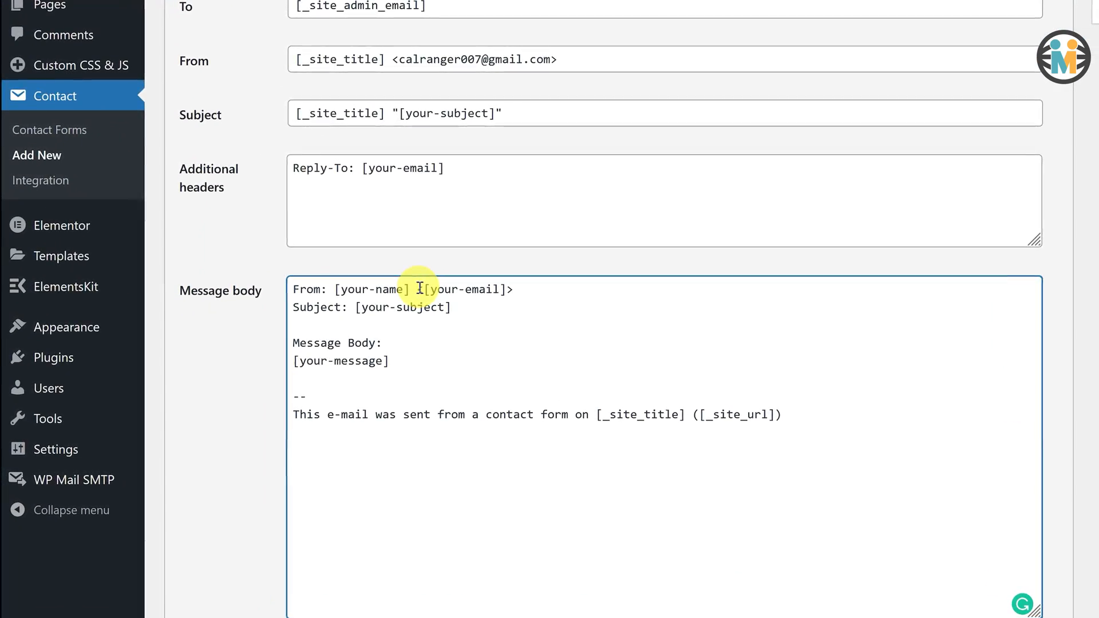
Step: Delete the default message body text, keeping only the [your-email] mail-tag
drag(420, 290, 524, 290)
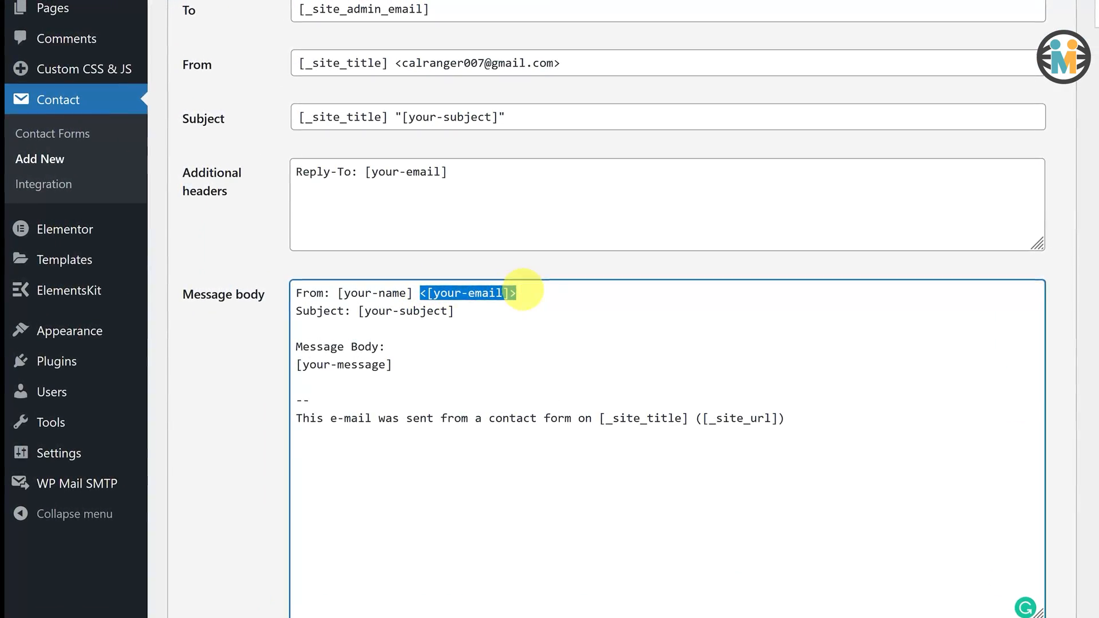
drag(416, 295, 286, 297)
key(BackSpace)
drag(805, 419, 284, 316)
key(BackSpace)
Step: Write 'New Subscriber:' before the email tag and 'has recently subscribed to your newsletter. Thanks' after it
click(300, 303)
text(New Subscriber:)
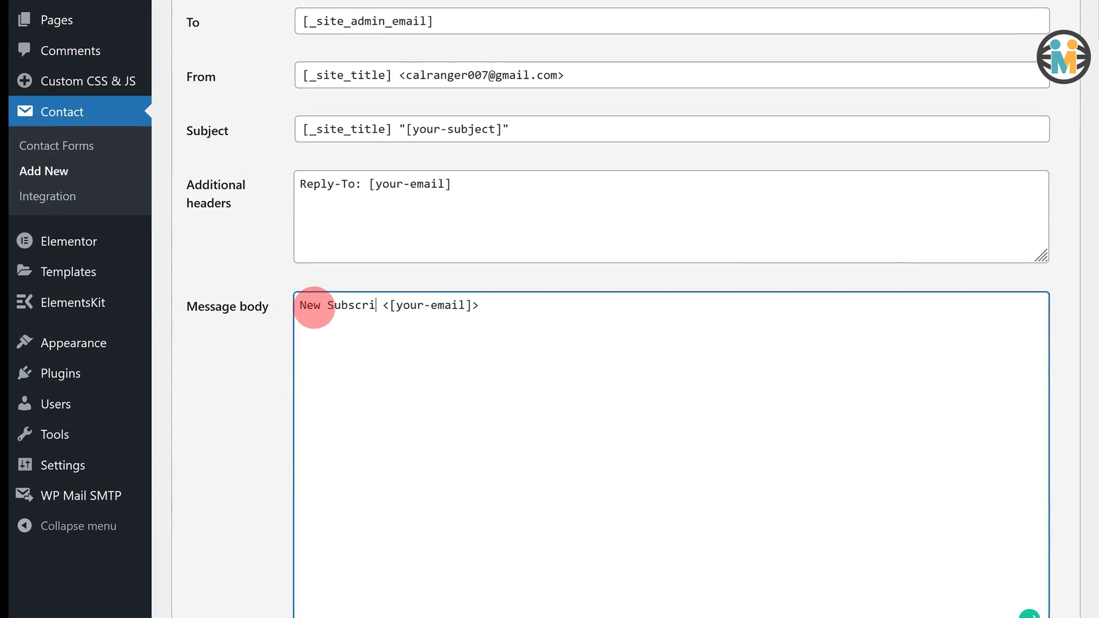
click(531, 307)
text(has recently subscribed to your newslet)
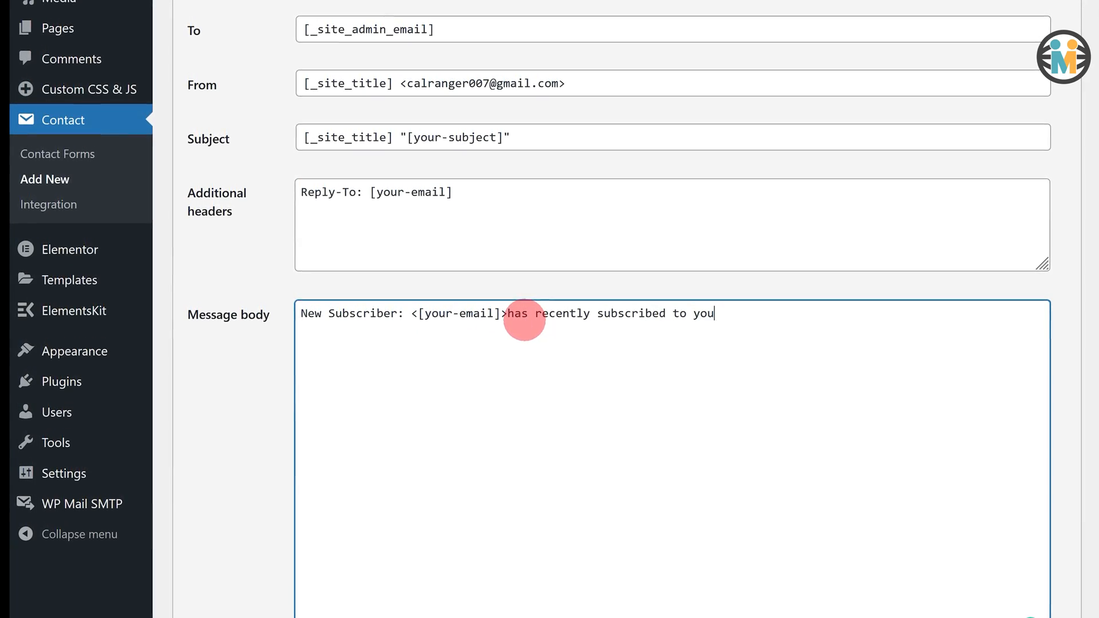
text(ter. Thanks)
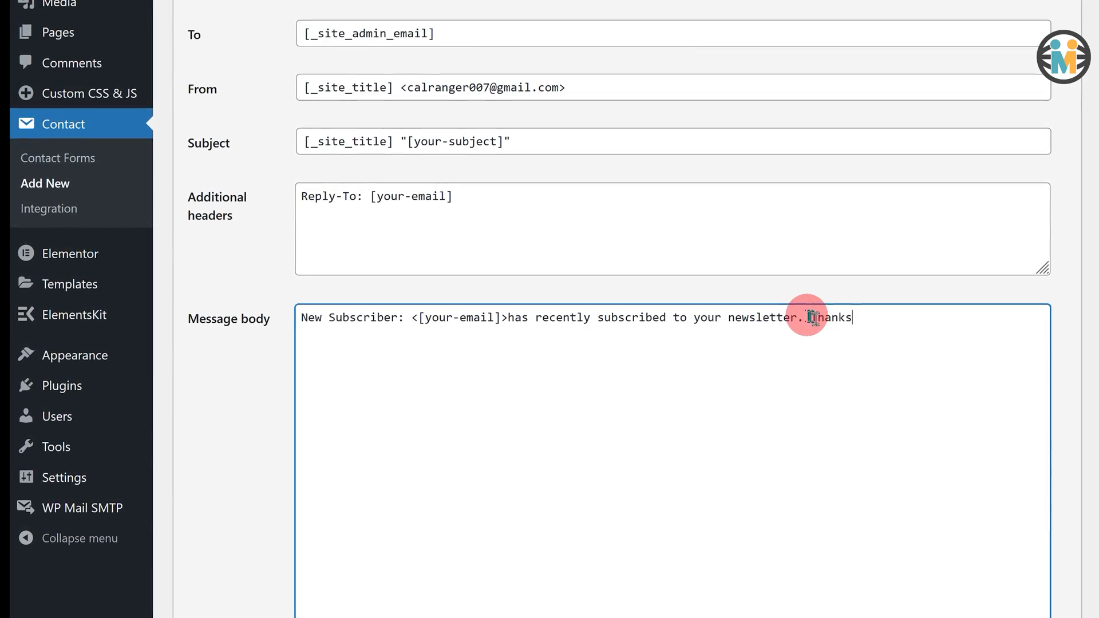
Step: Move 'Thanks' onto its own line below the subscription sentence
click(805, 318)
key(Return)
key(Return)
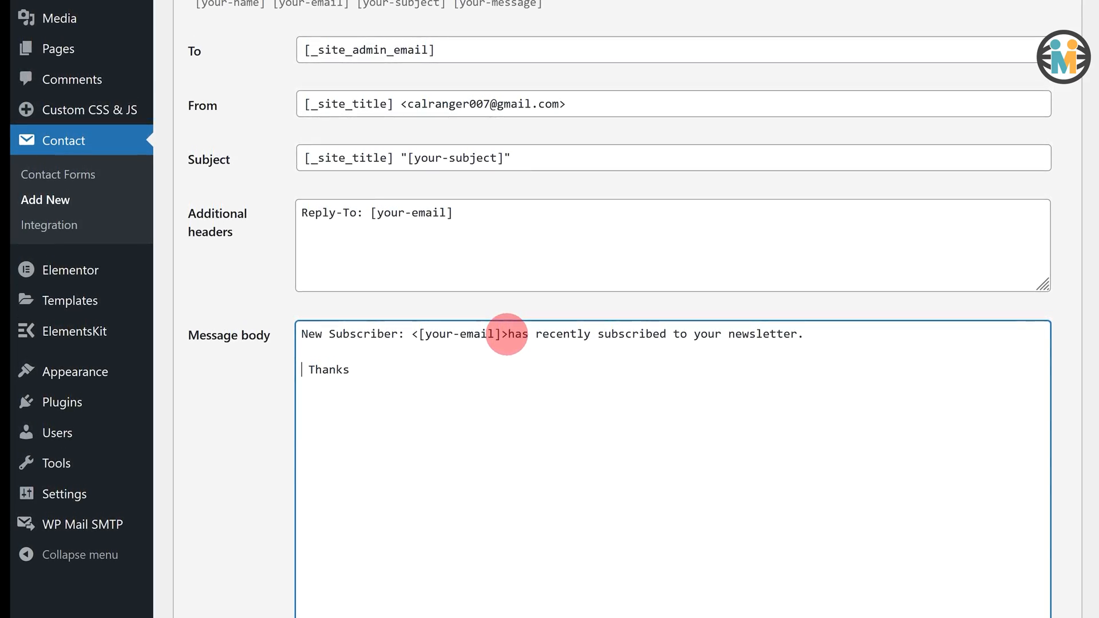
click(506, 334)
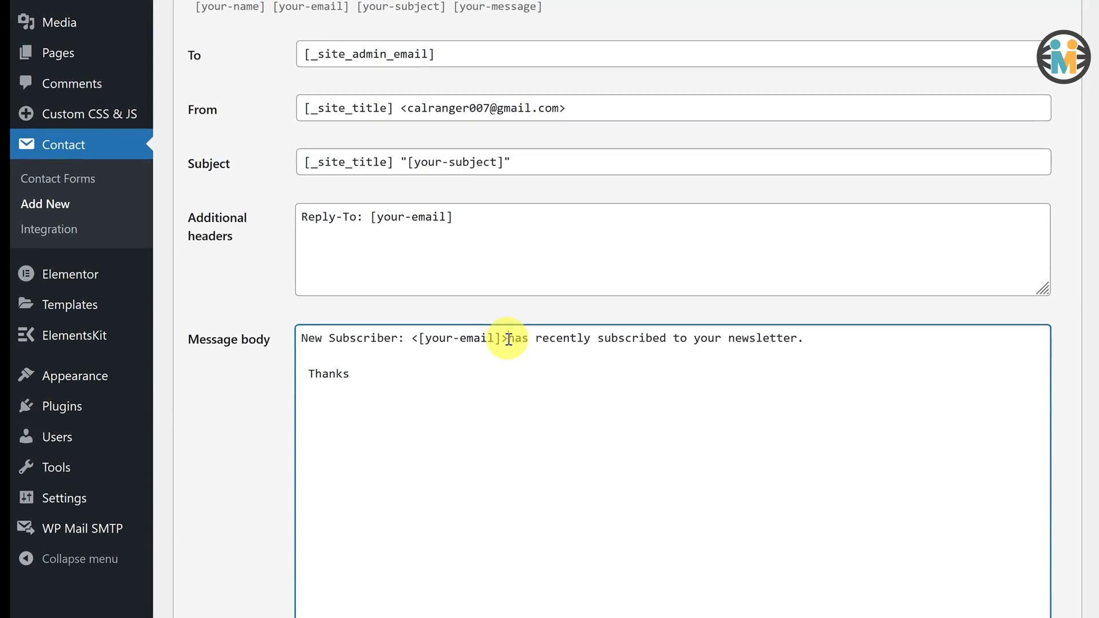
drag(508, 341, 647, 436)
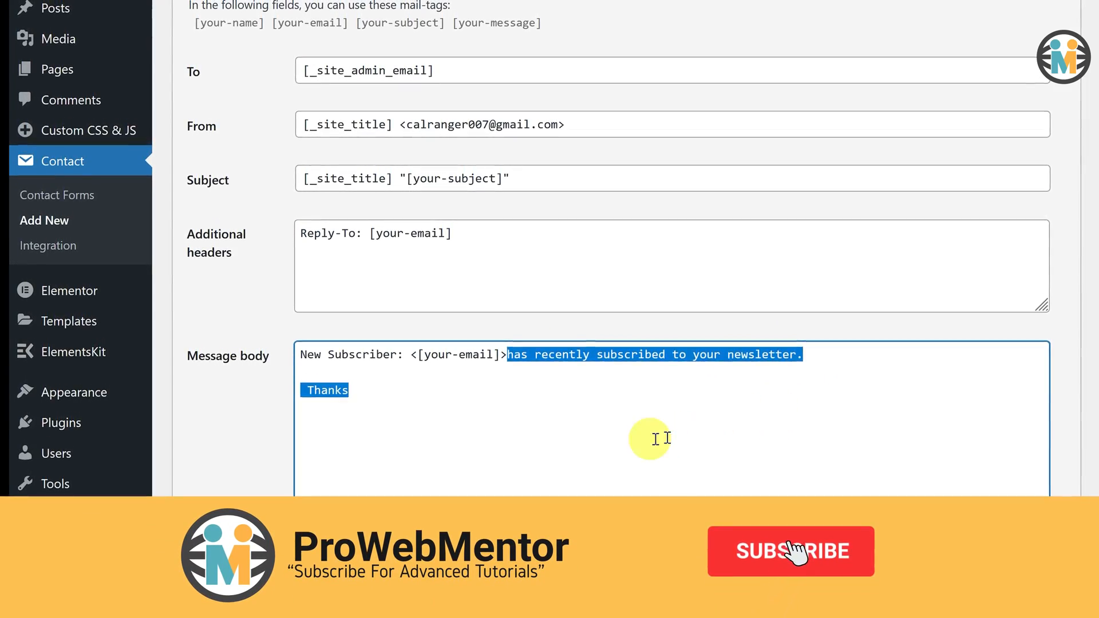
click(647, 437)
scroll(643, 438, down, 6)
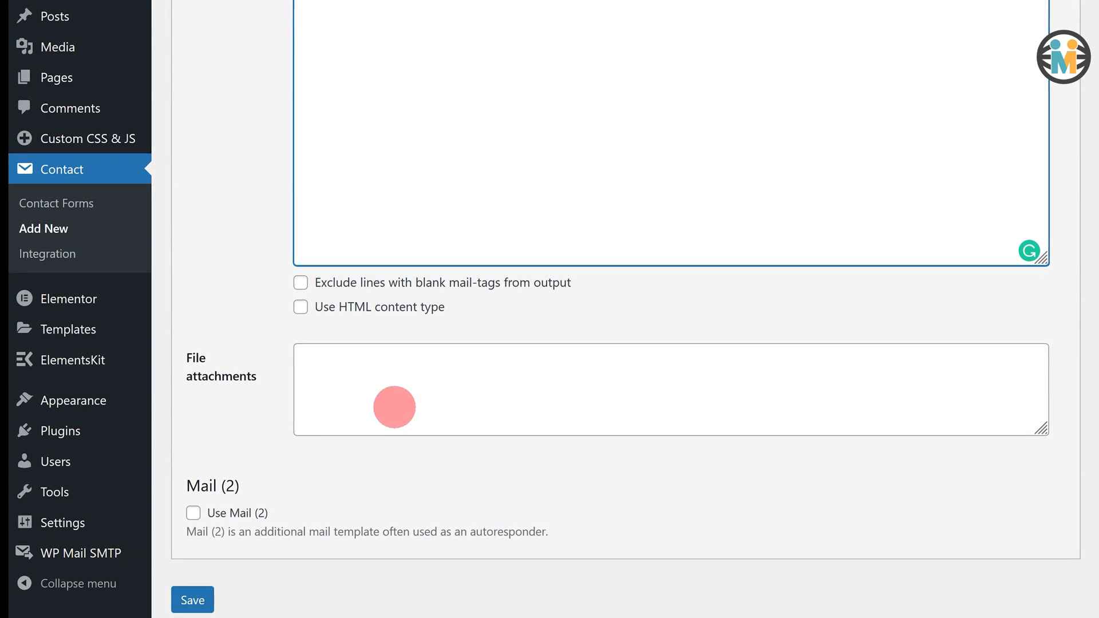
Step: Enable Mail (2) and replace its body with the thank-you message containing the template download link
click(193, 518)
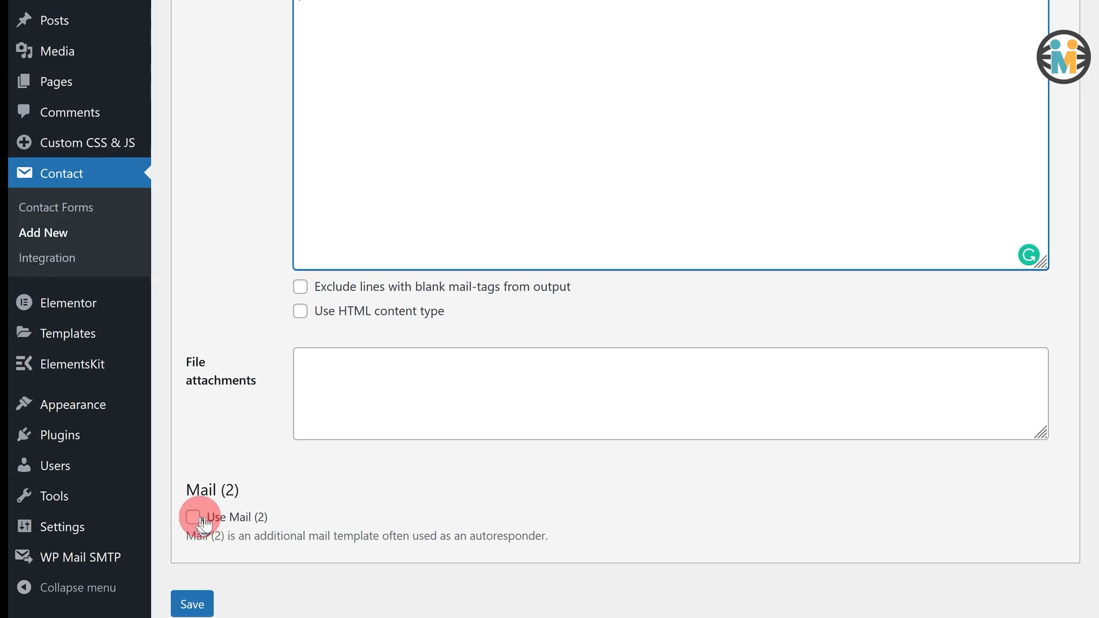
scroll(488, 510, down, 8)
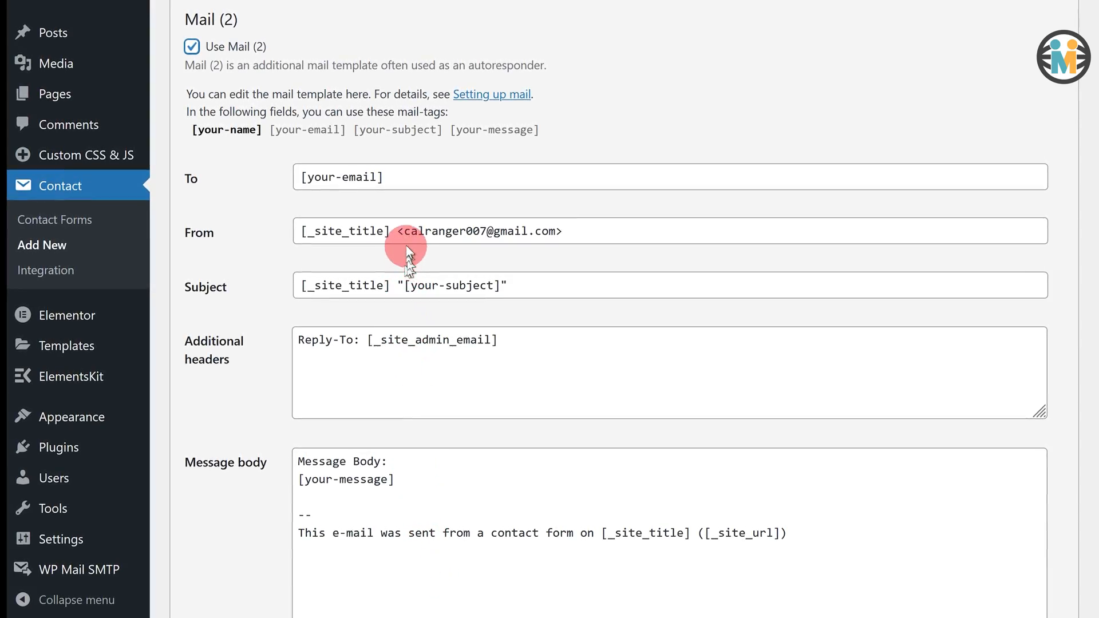
drag(397, 230, 561, 235)
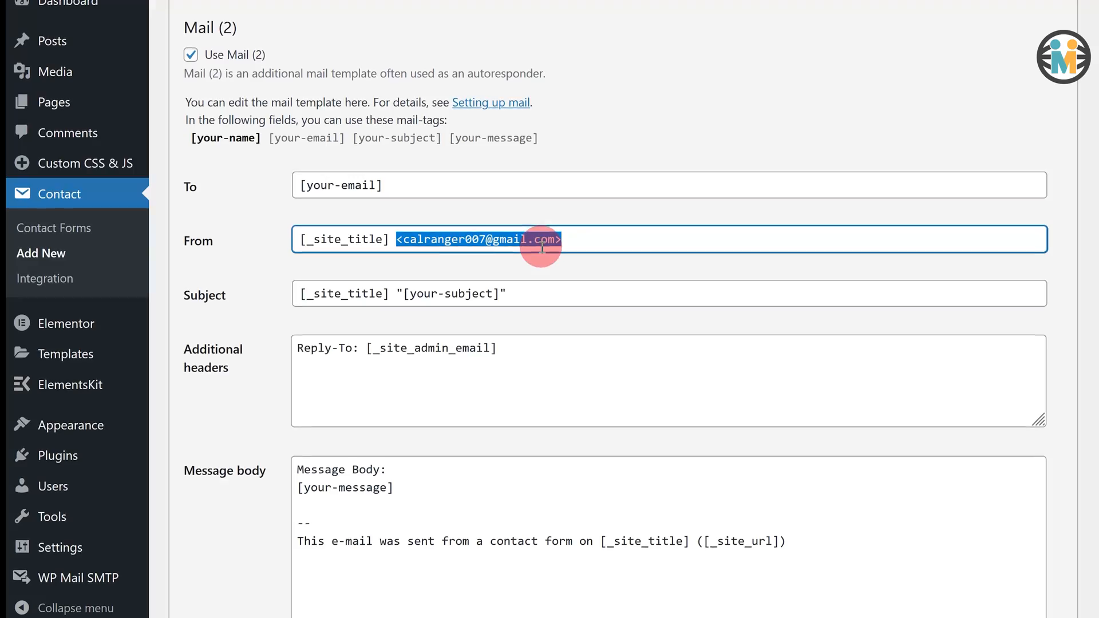
drag(787, 540, 289, 470)
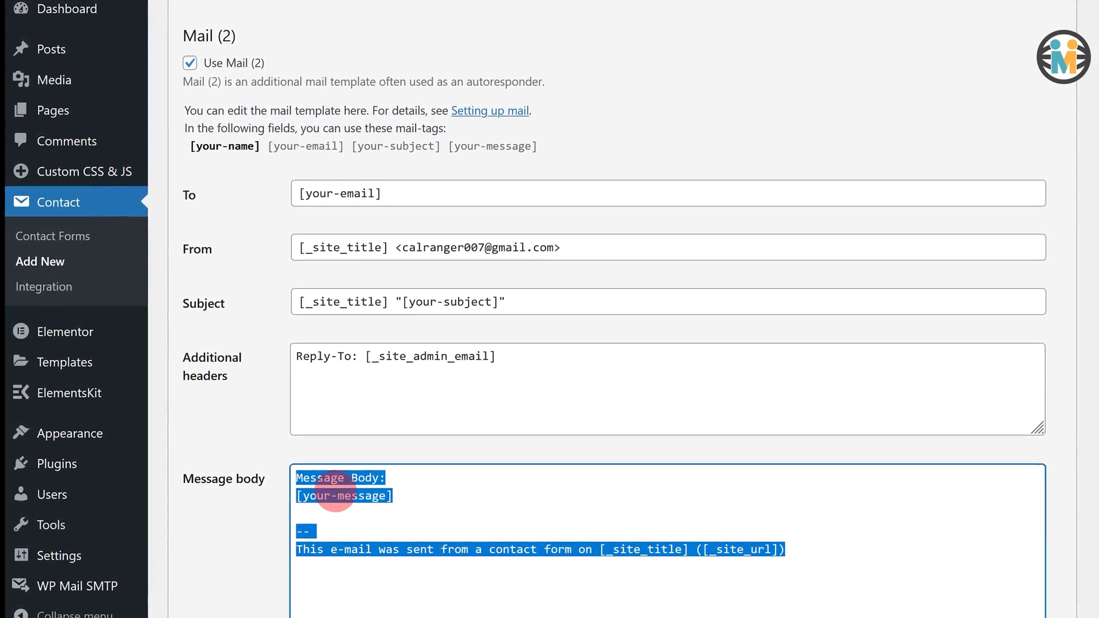
text(Thanks For Subscribing to Our Newsletter.  Here is the download link to your Website template. https://example.com/website-template   Prowebmentor Team)
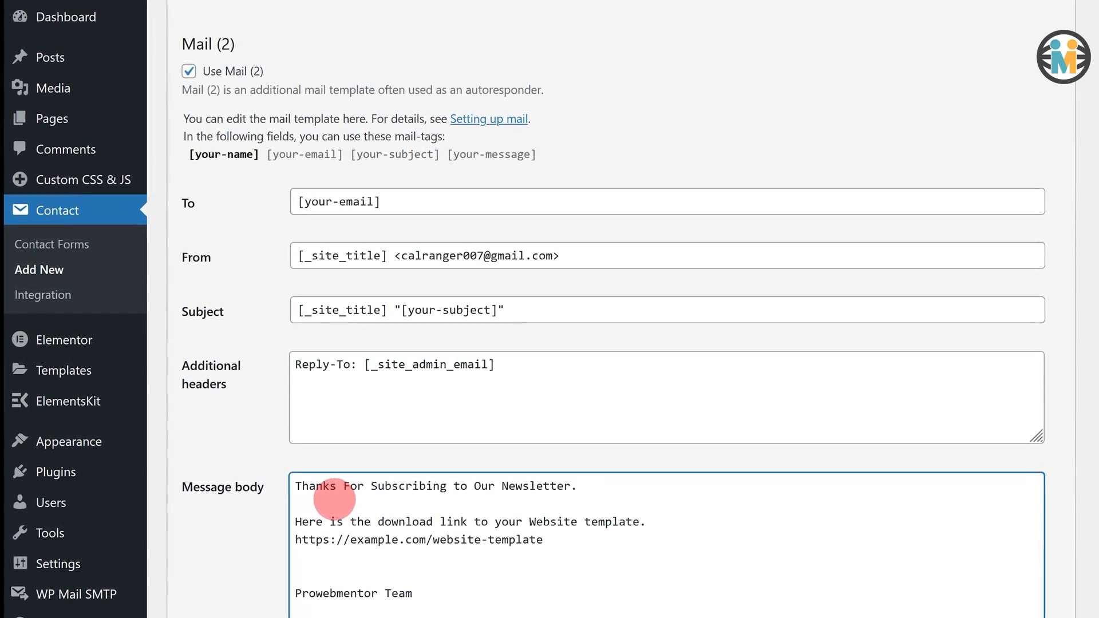
Step: Switch Mail (2) to HTML content type and replace its message with the pasted HTML code
scroll(360, 503, down, 5)
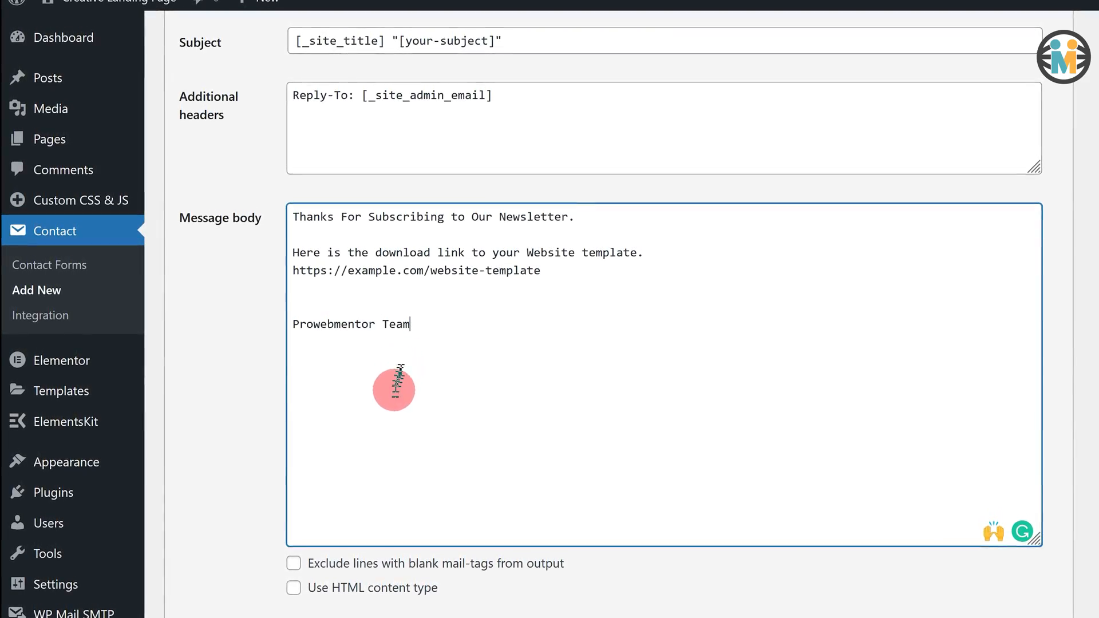
click(294, 591)
drag(329, 527, 274, 221)
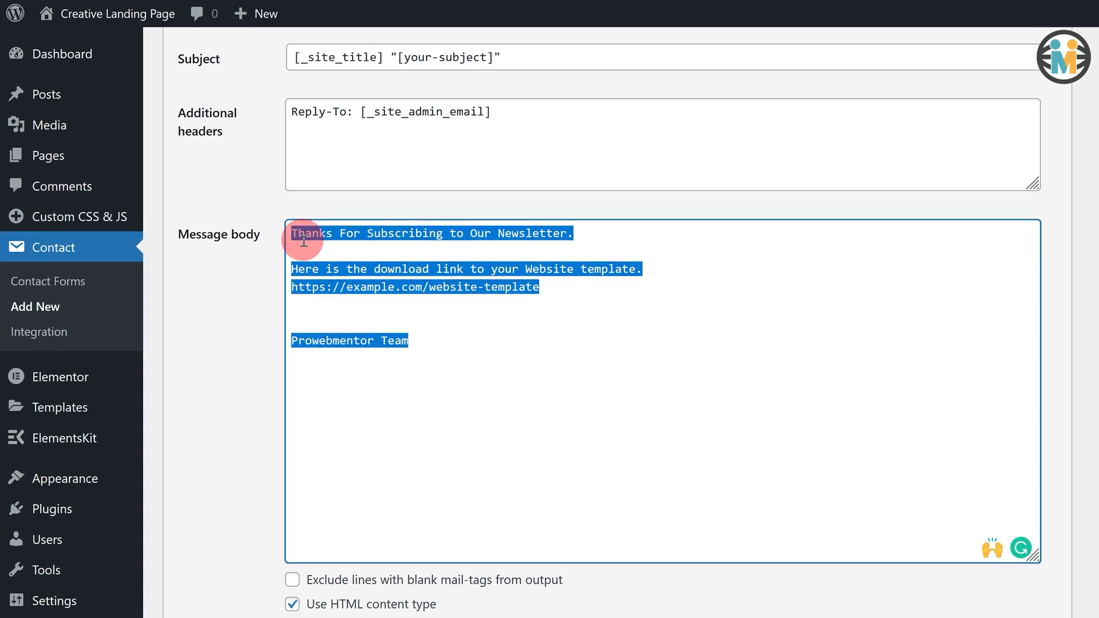
key(ctrl+v)
scroll(461, 166, up, 6)
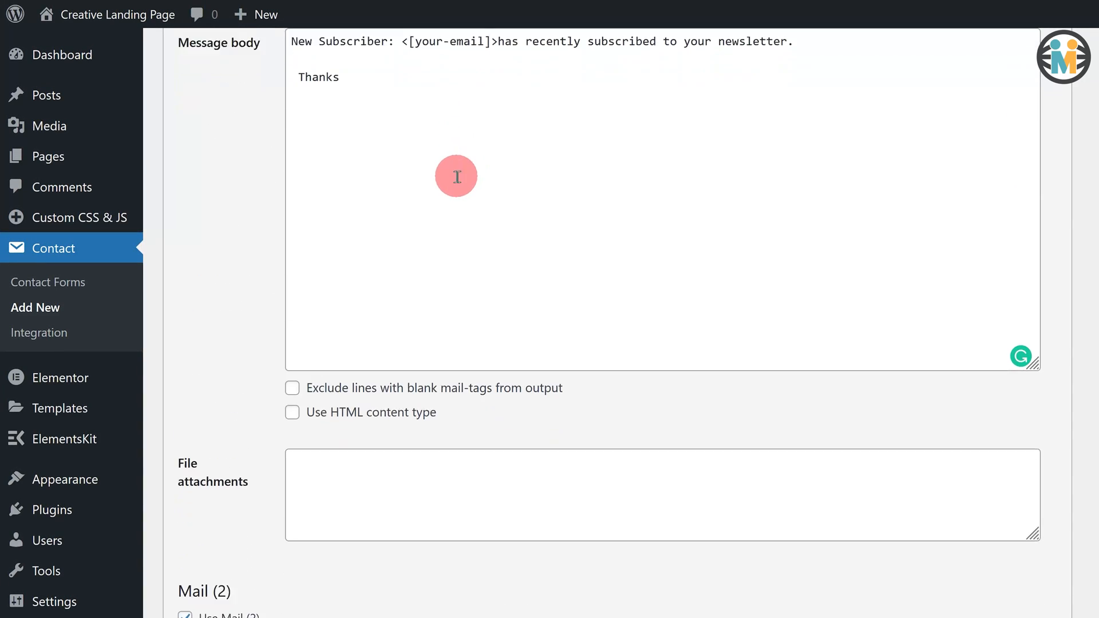
scroll(455, 174, up, 12)
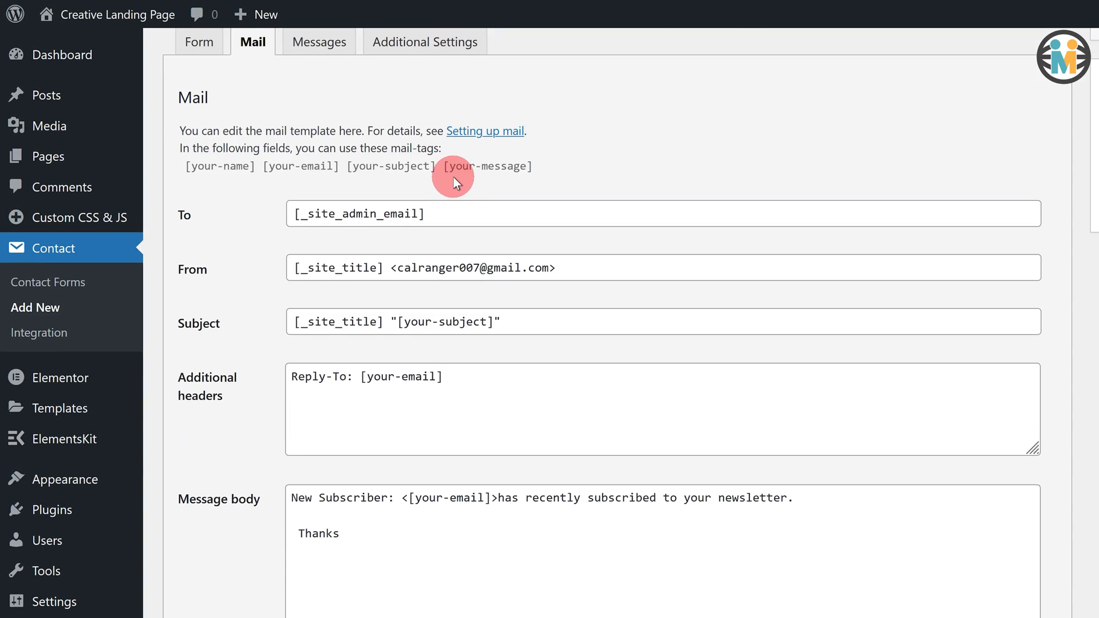
Step: Change the success message to 'Please check your email inbox to download your free template.' and save the form
click(332, 182)
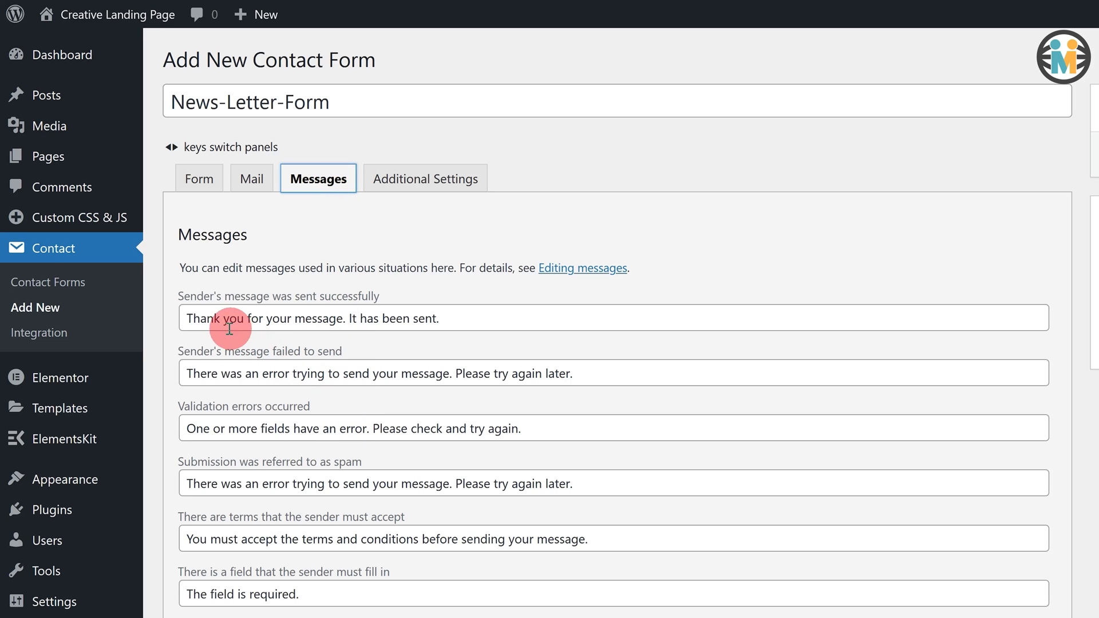
drag(177, 300, 382, 305)
drag(184, 318, 464, 320)
click(423, 320)
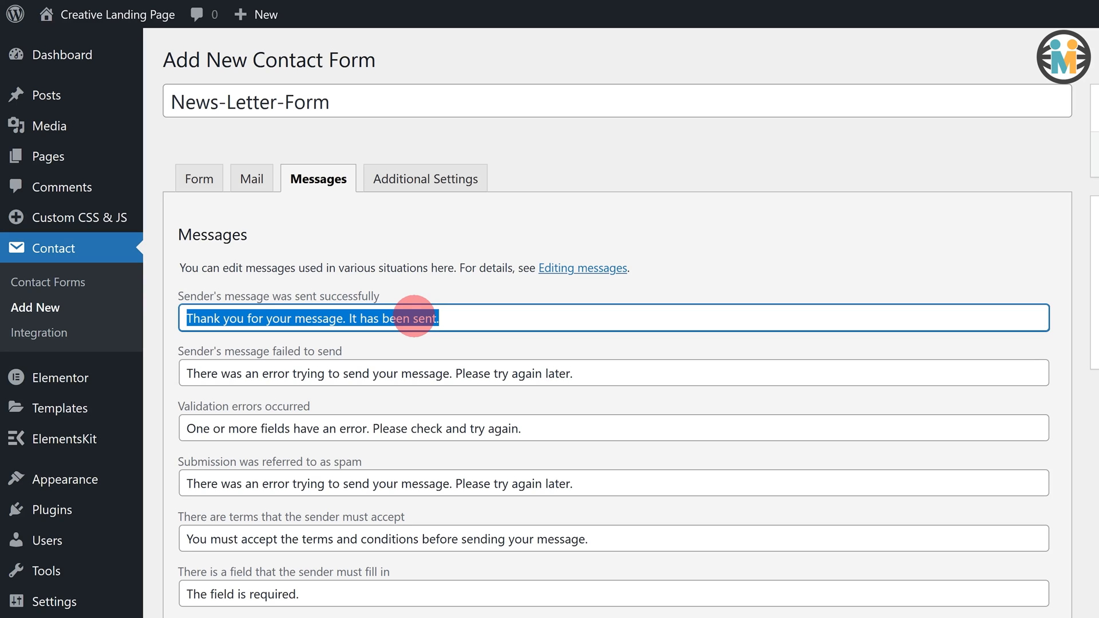
key(BackSpace)
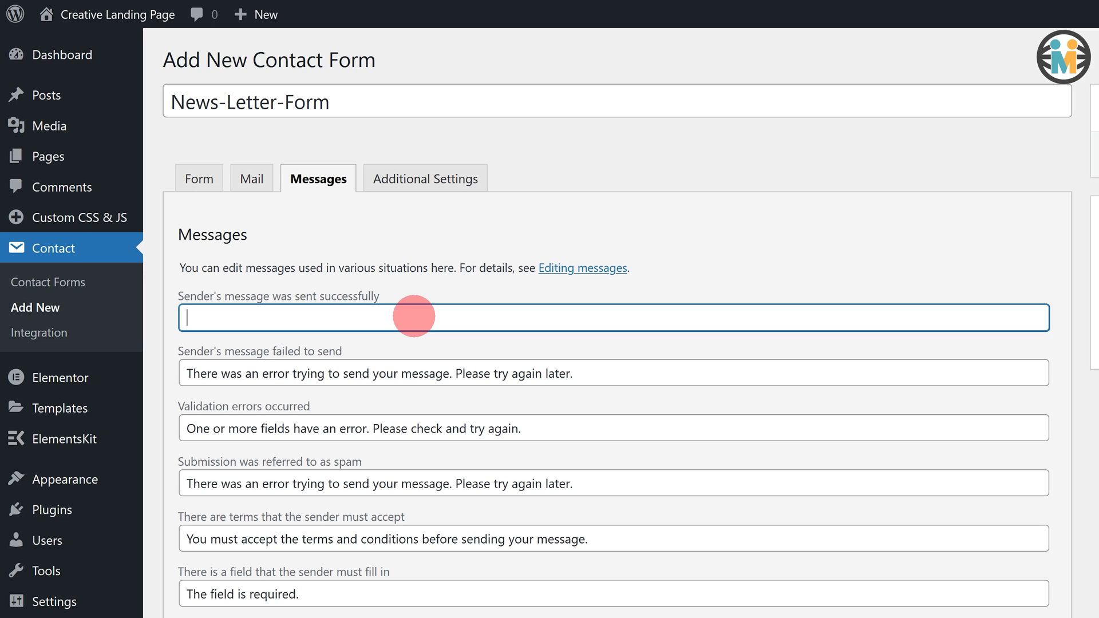
text(Pleas)
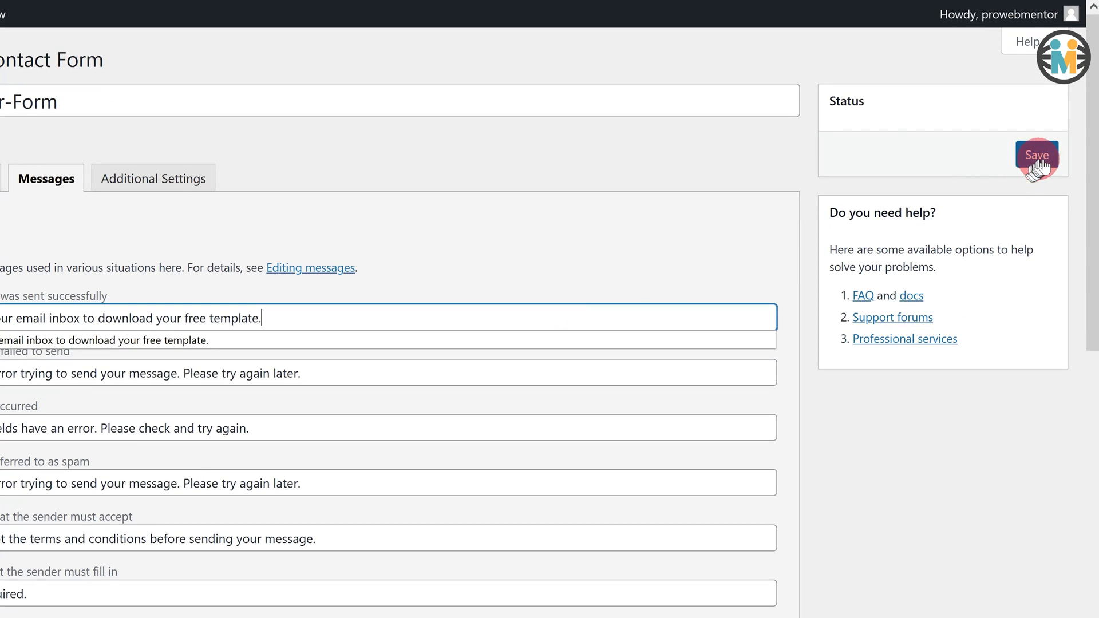
click(1038, 163)
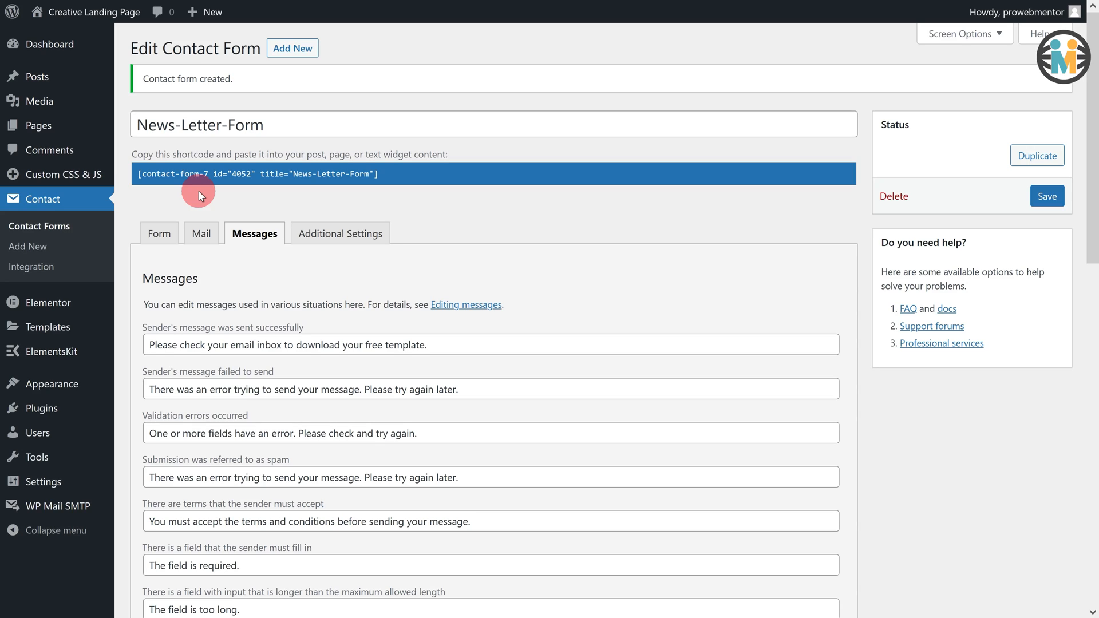
Step: Select and copy the News-Letter-Form shortcode shown under the form title
click(216, 178)
key(ctrl+c)
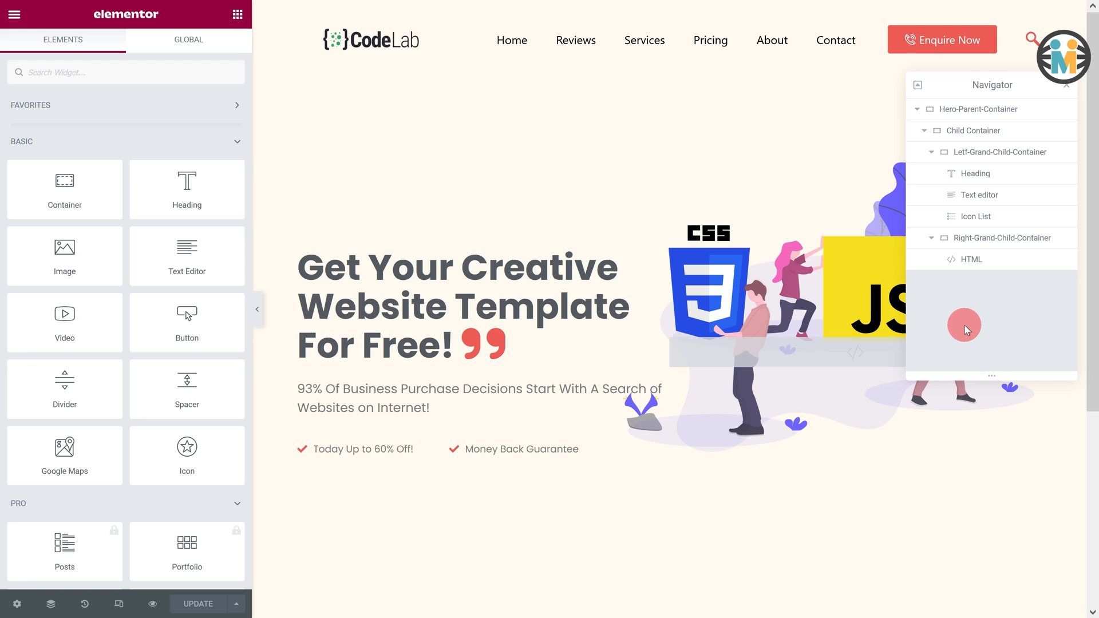
Step: Duplicate the hero subtitle text block
click(989, 198)
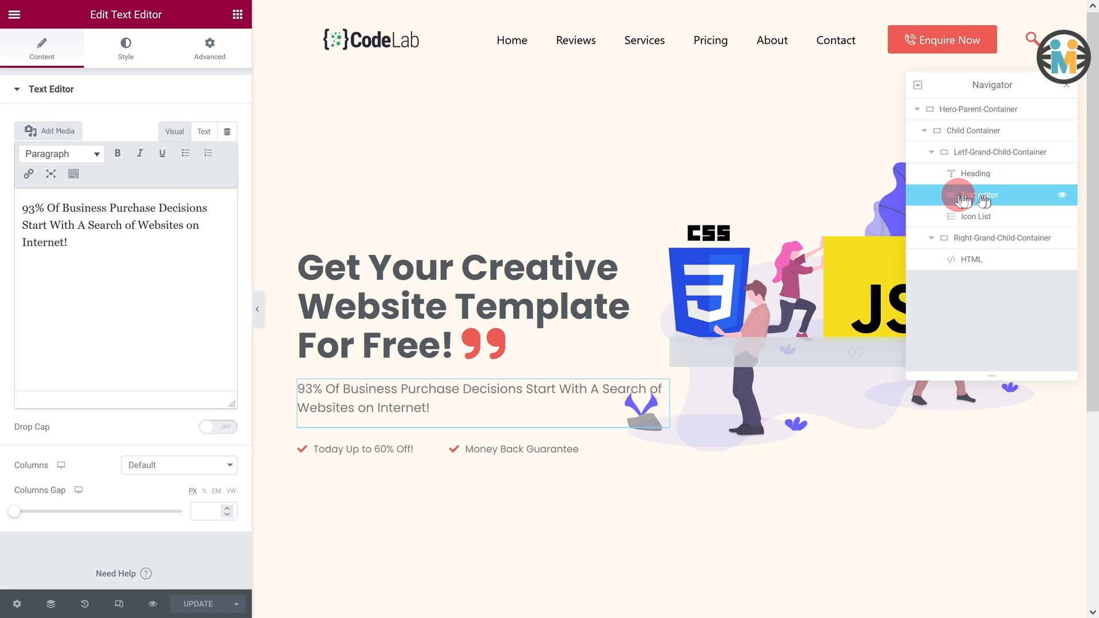
right_click(985, 198)
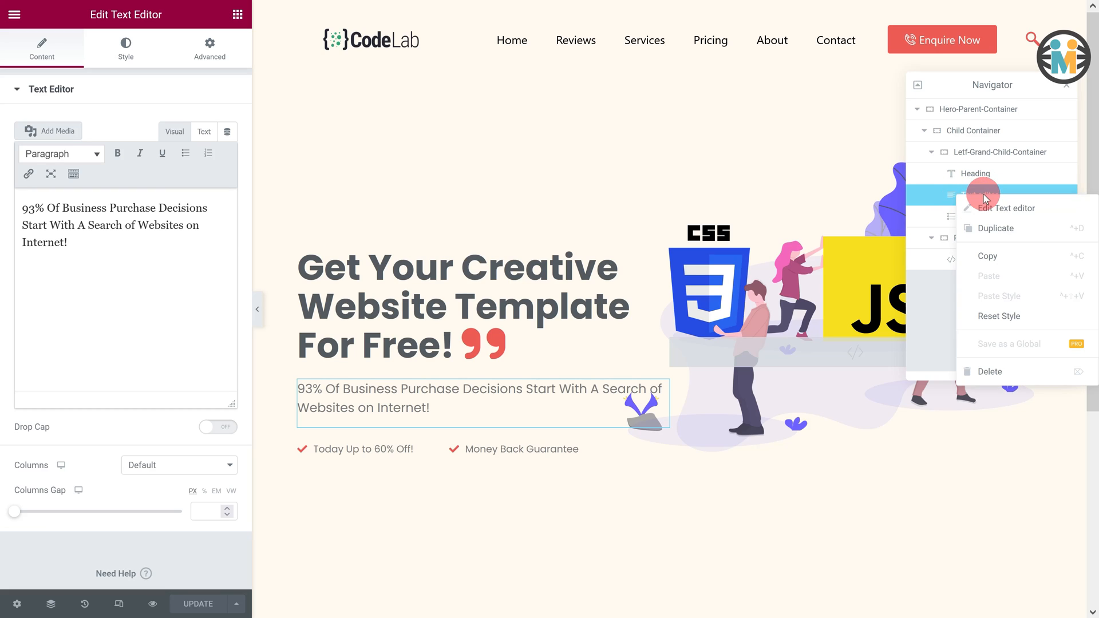
click(985, 228)
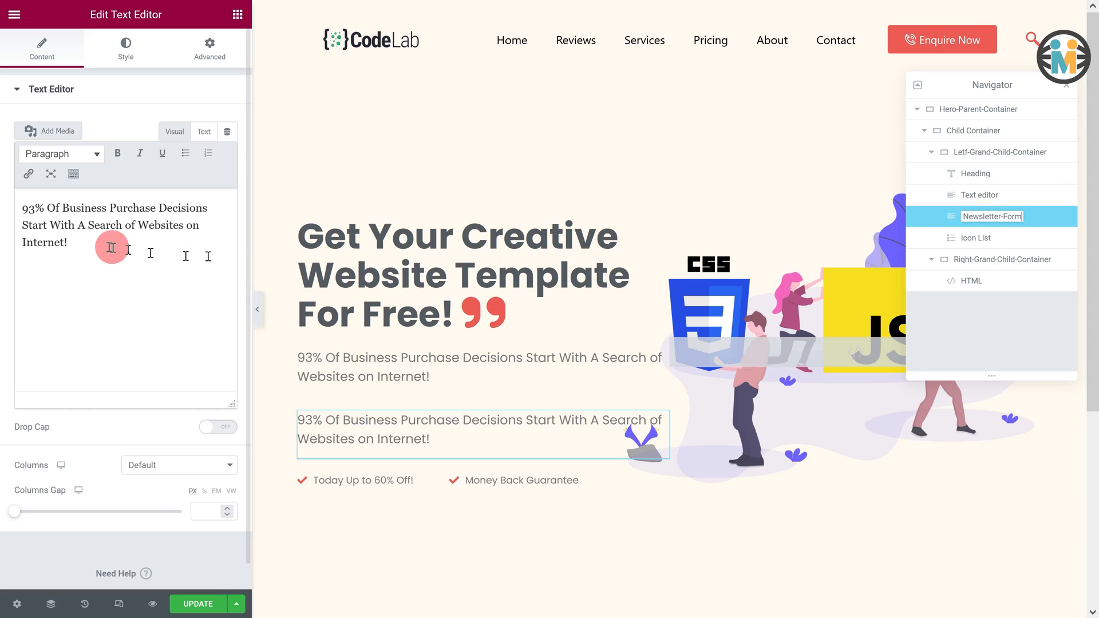
Step: Replace the duplicated block's paragraph with the pasted contact form shortcode
drag(73, 241, 13, 224)
drag(16, 207, 60, 214)
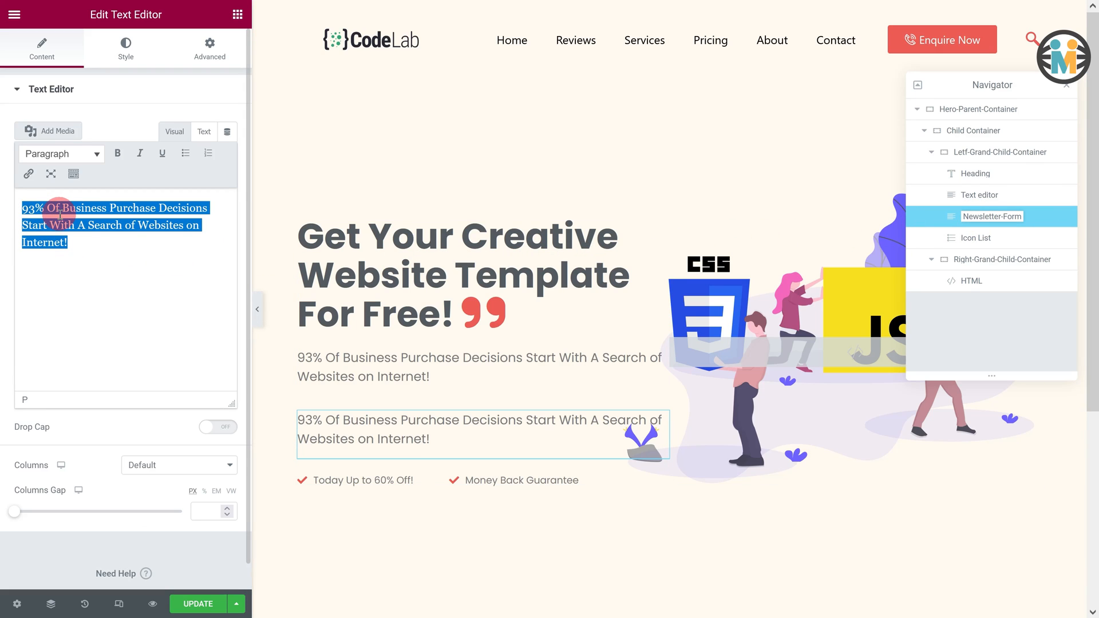
key(BackSpace)
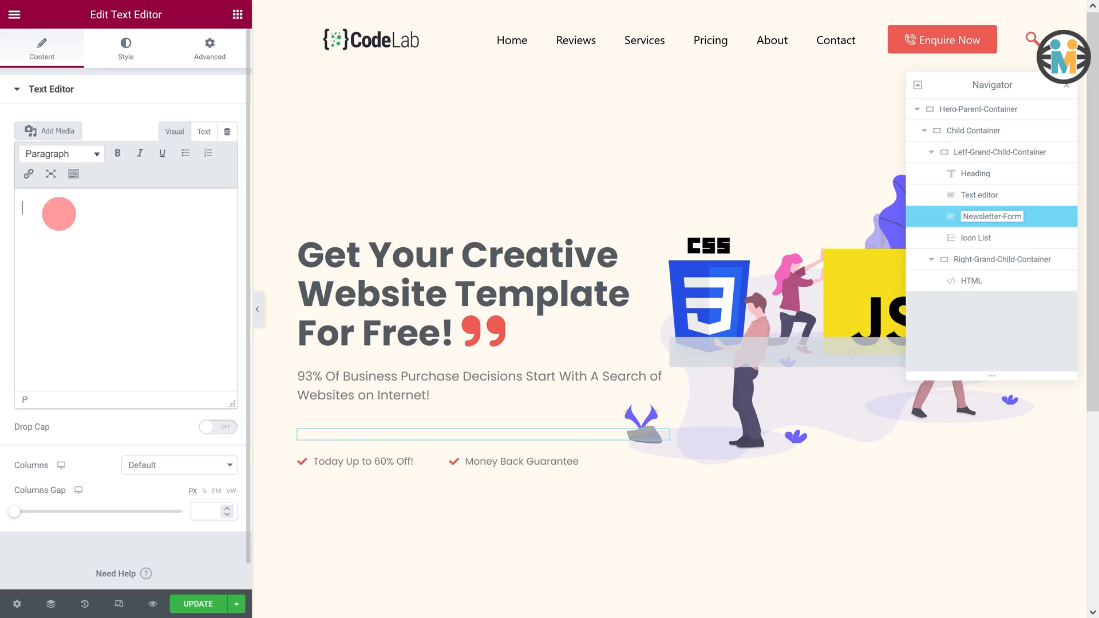
key(ctrl+v)
click(436, 369)
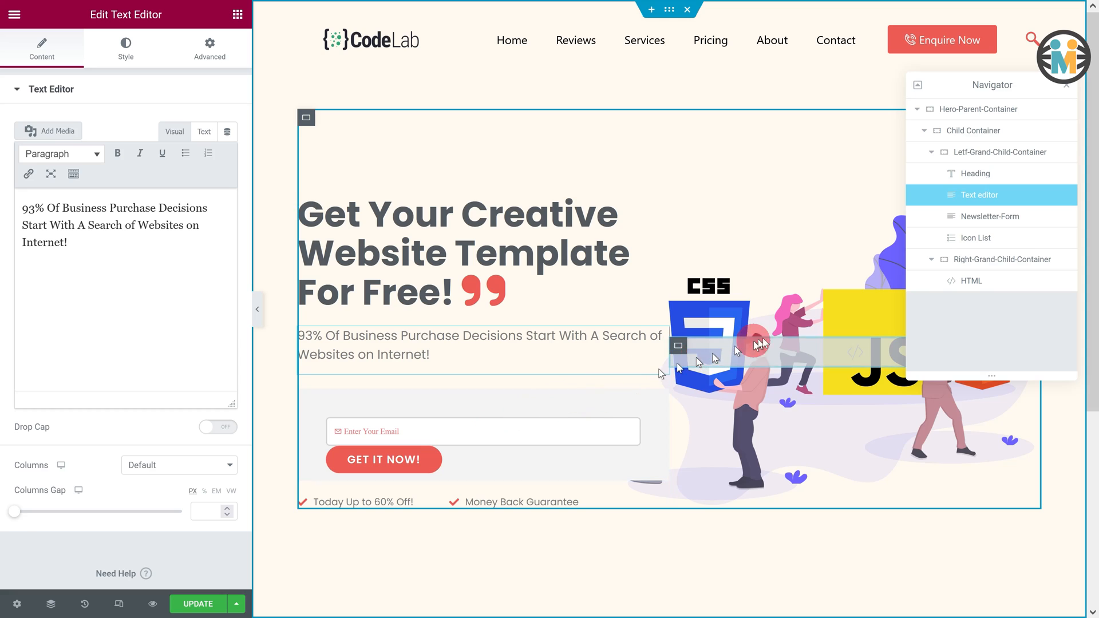
Step: Paste the font links and form CSS into the hero's HTML block on line 8
click(978, 283)
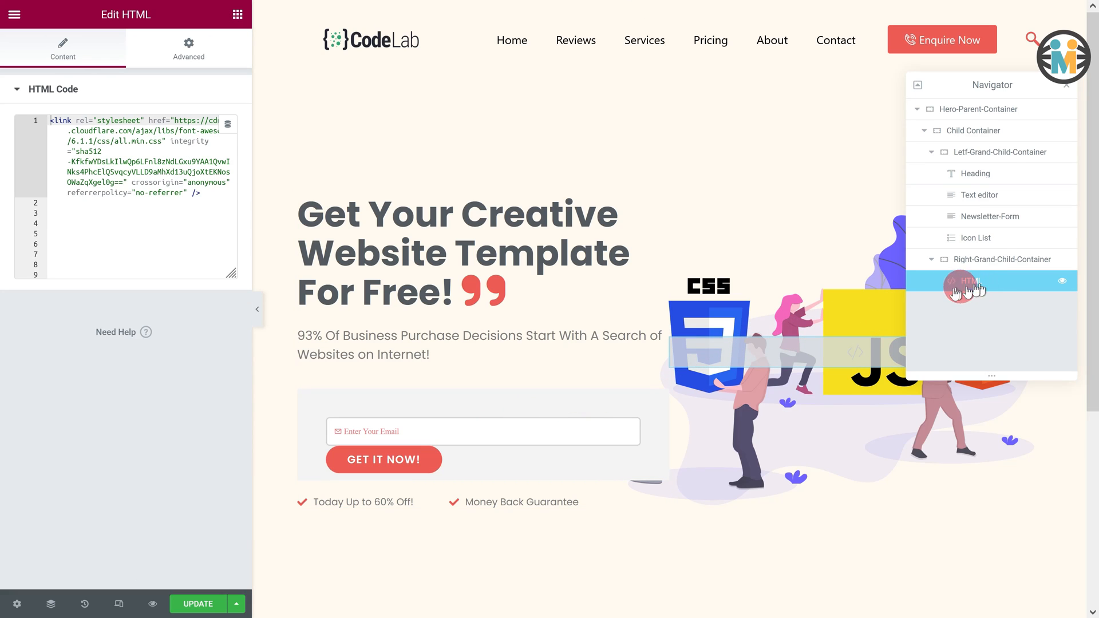
click(54, 263)
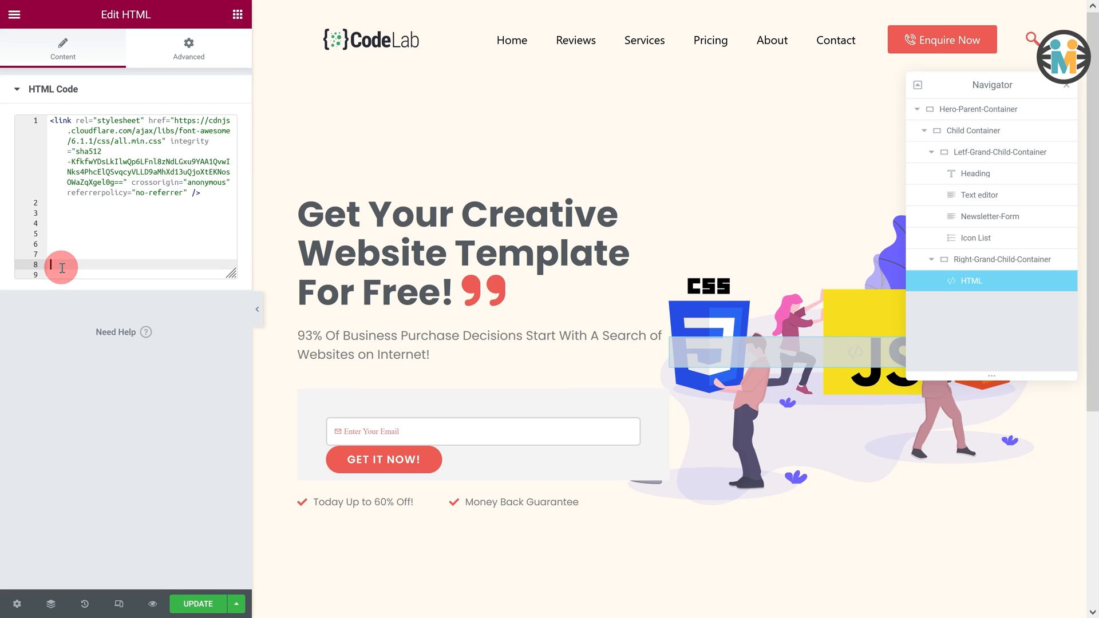
key(ctrl+v)
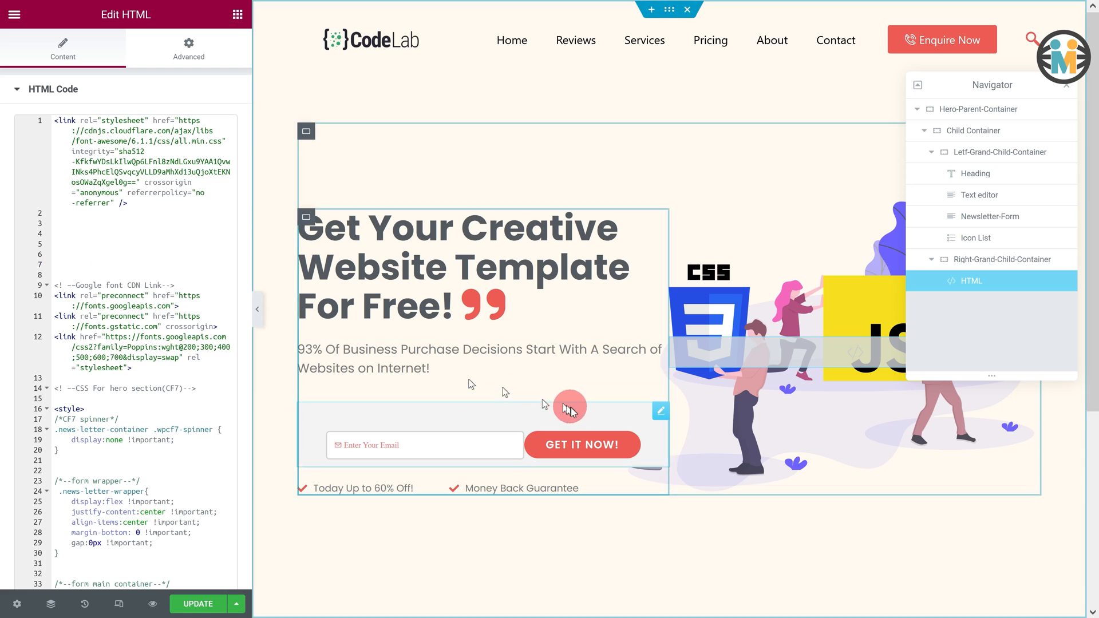
Step: Give the Newsletter-Form block the CSS class news-letter-container under Advanced
click(992, 223)
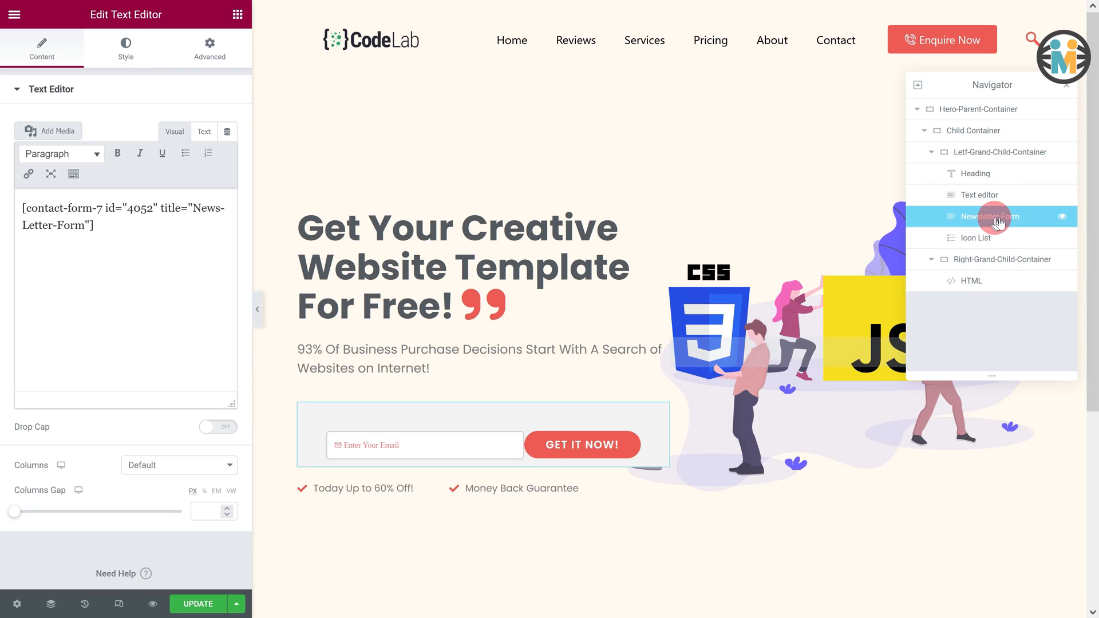
click(207, 57)
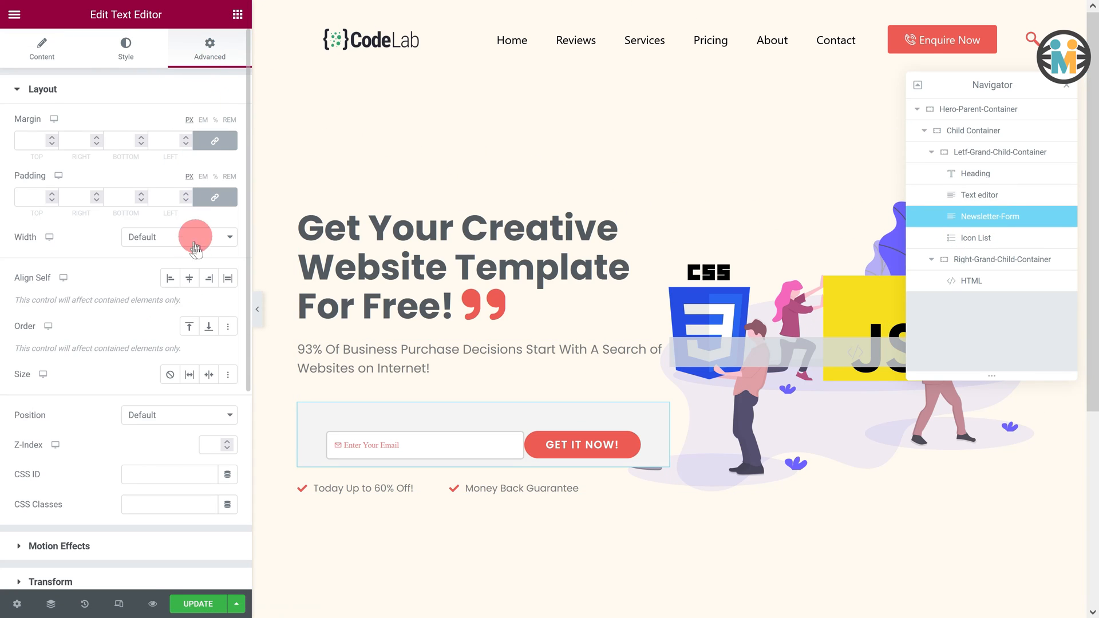
click(153, 506)
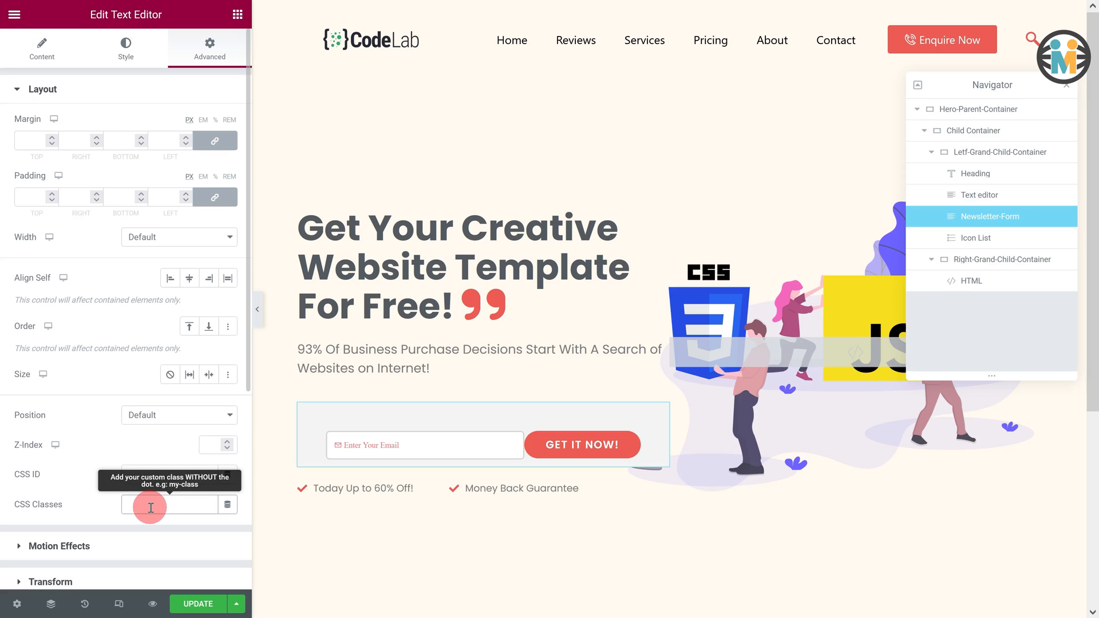
text(news-letter-container)
click(466, 369)
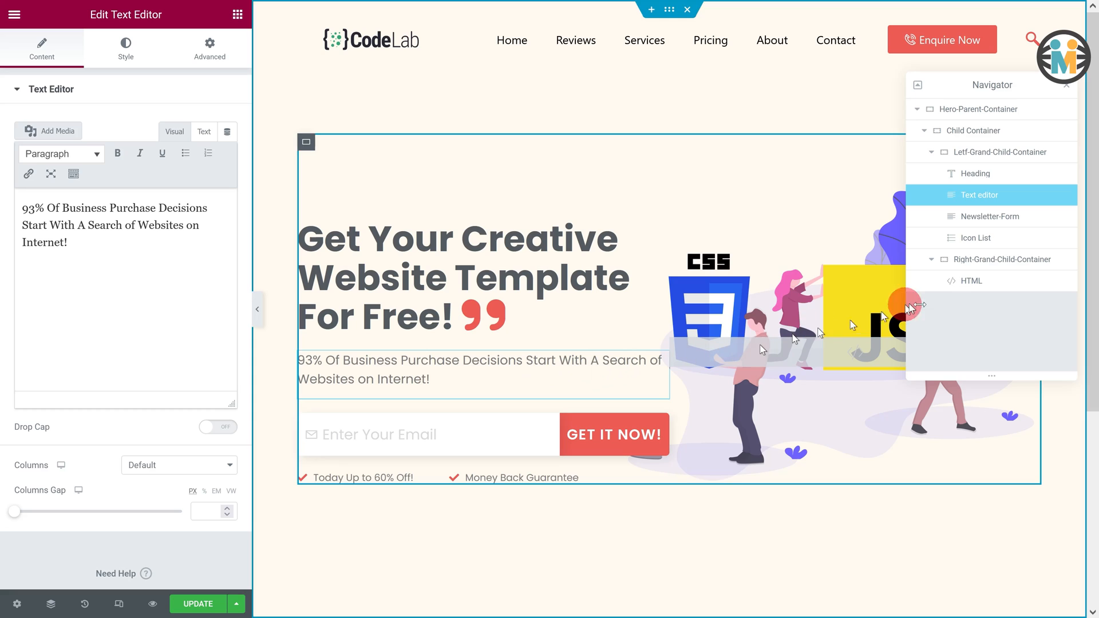
click(970, 280)
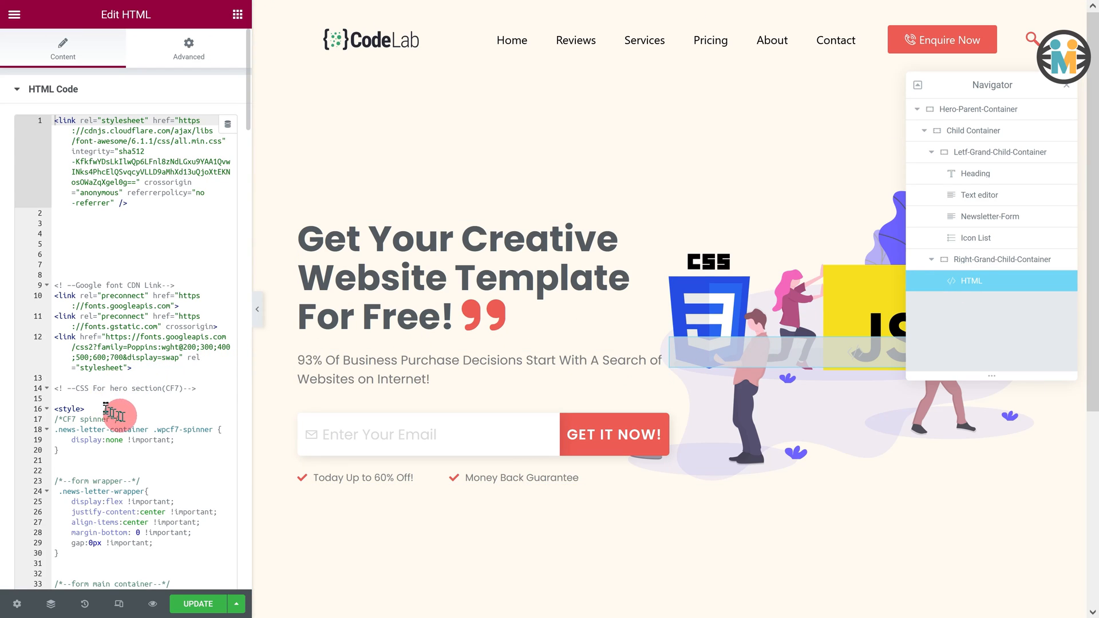
Step: Change the submit button colour #EC5B53 to #592DCE and its hover colour #FF0000 to #00E0AB
drag(119, 419, 55, 419)
drag(139, 481, 46, 467)
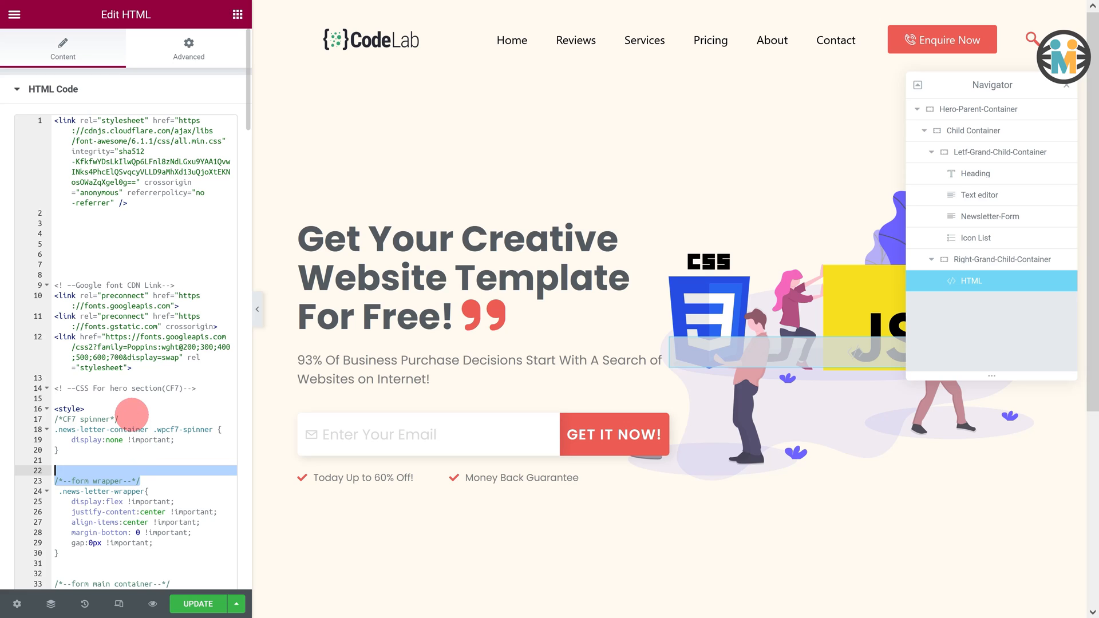
scroll(132, 414, down, 5)
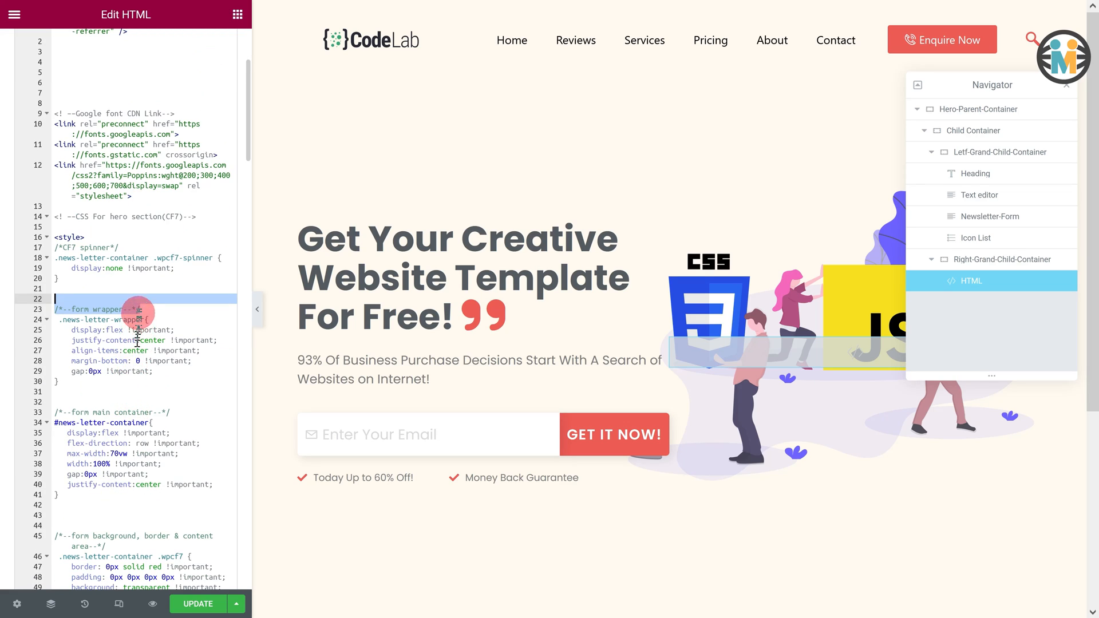
click(142, 309)
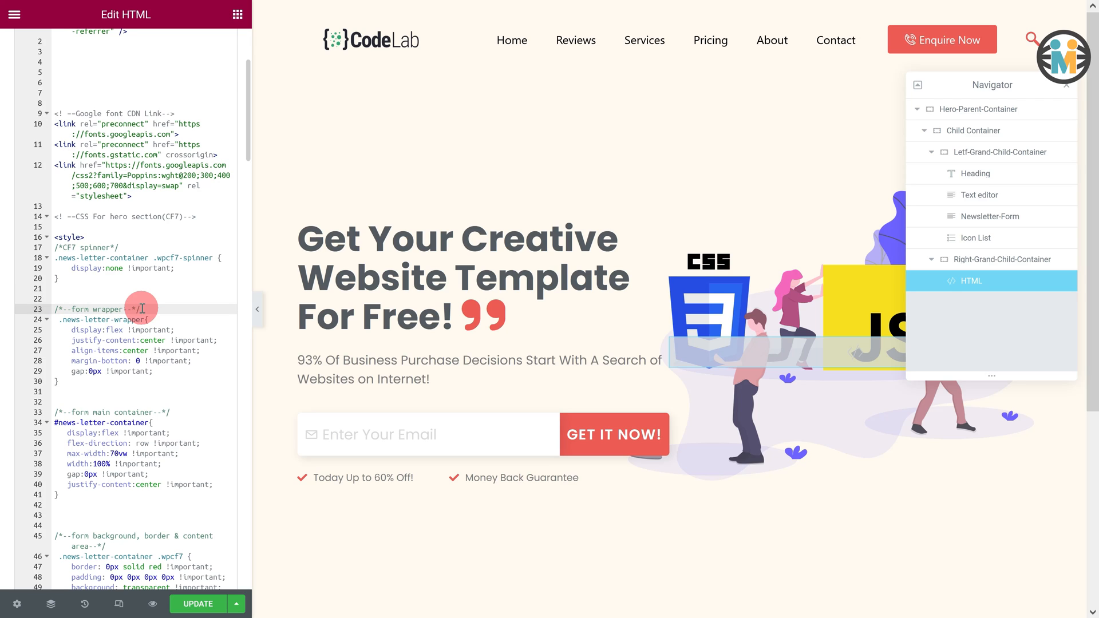
scroll(144, 309, down, 20)
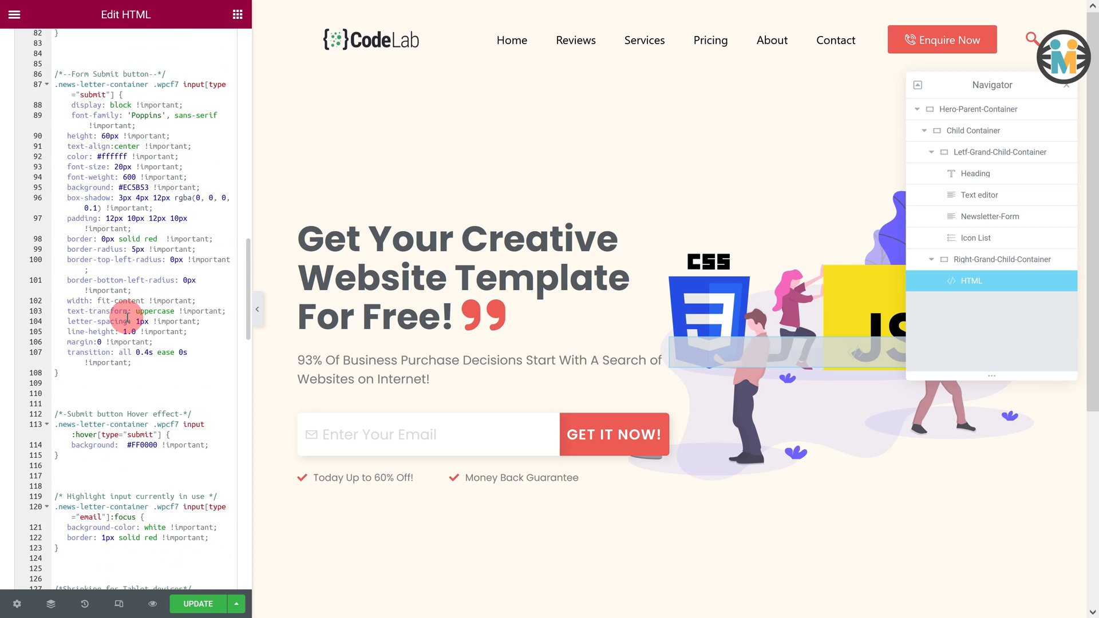
drag(148, 187, 118, 189)
text(#592DCE)
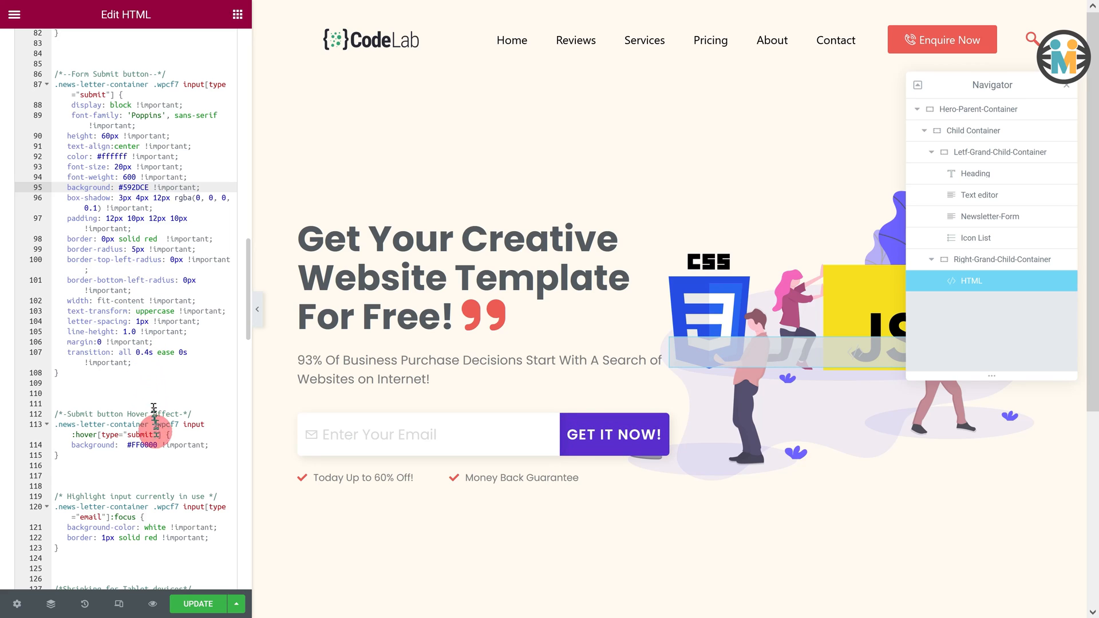
drag(157, 445, 127, 445)
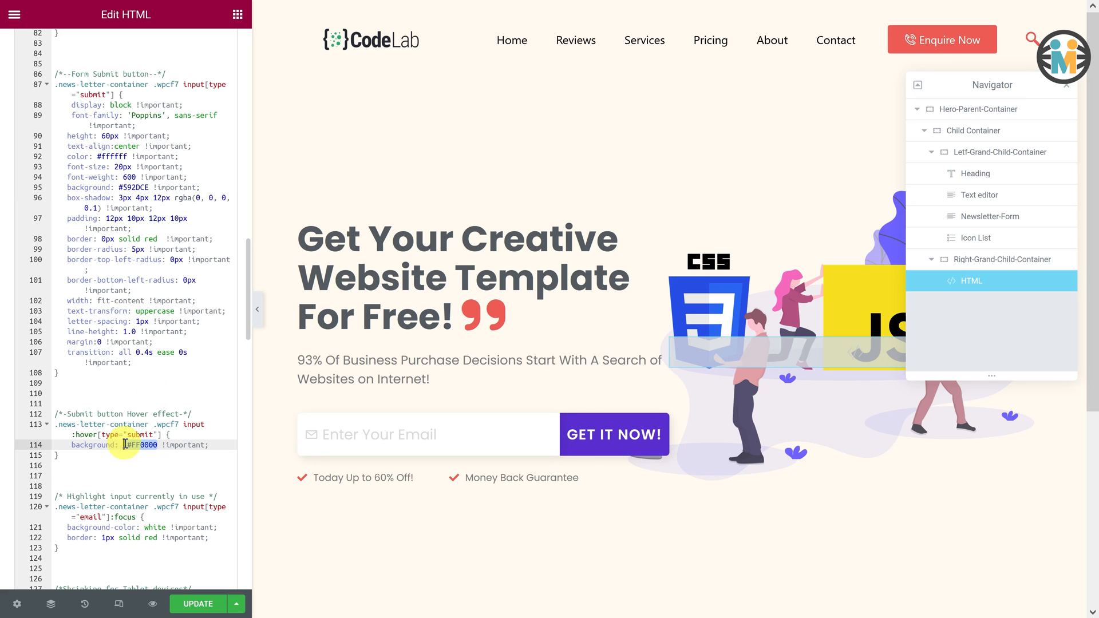
text(#00E0AB)
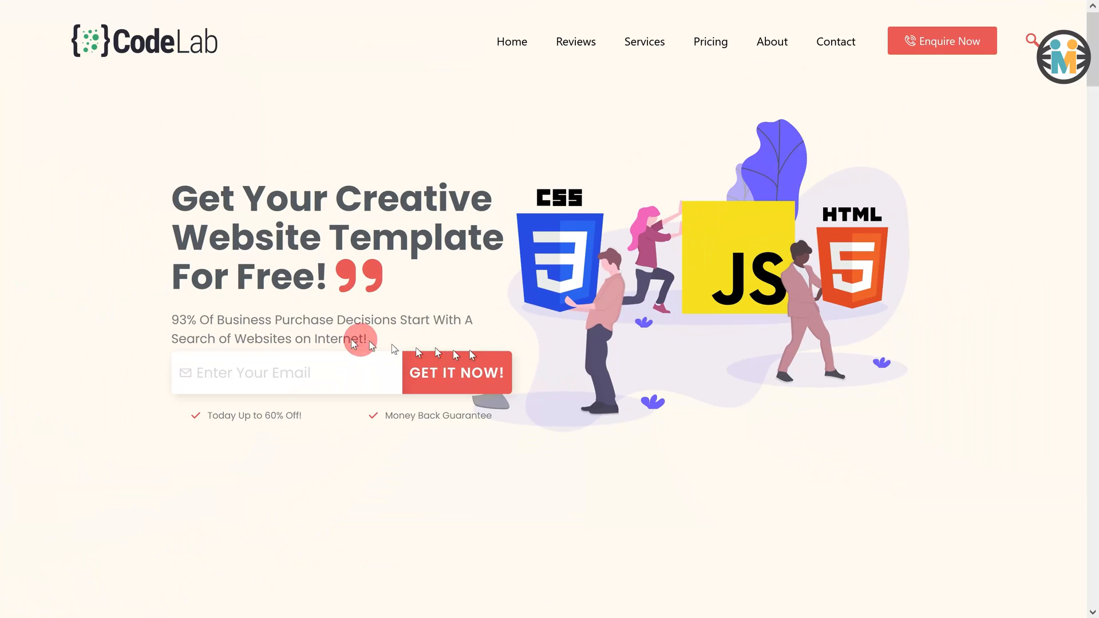
Step: Enter a test email address in the live hero form and submit it with GET IT NOW!
click(216, 372)
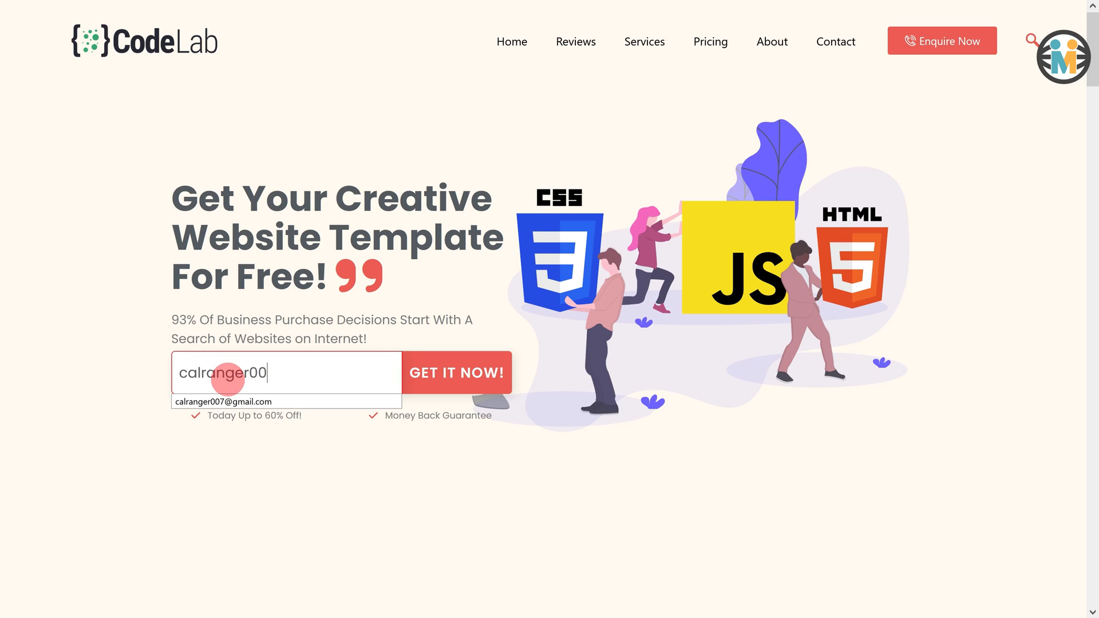
click(416, 394)
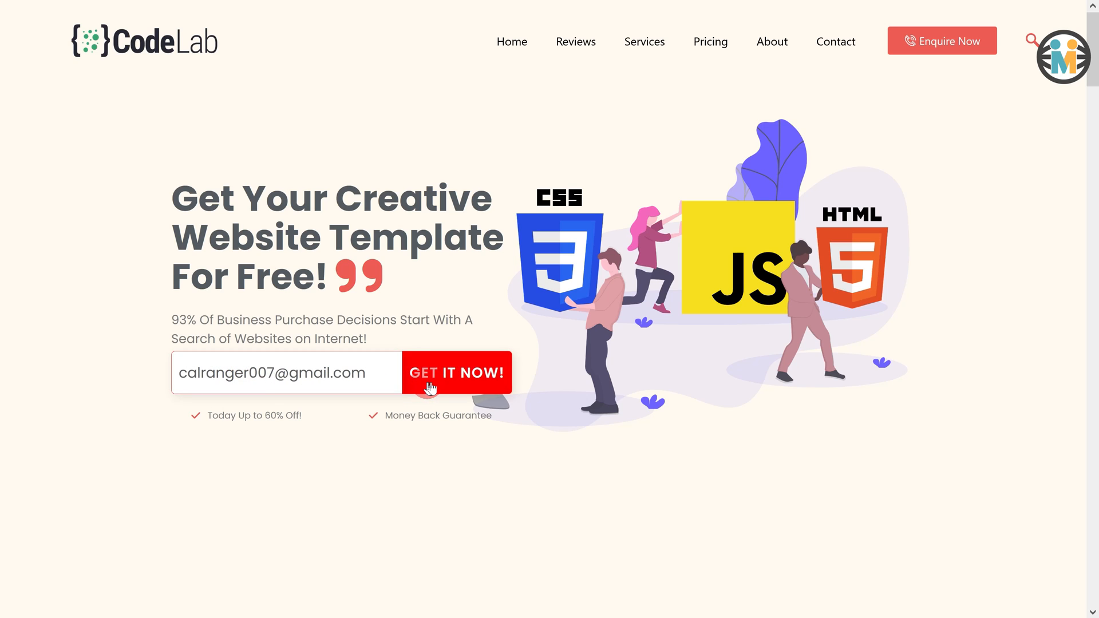